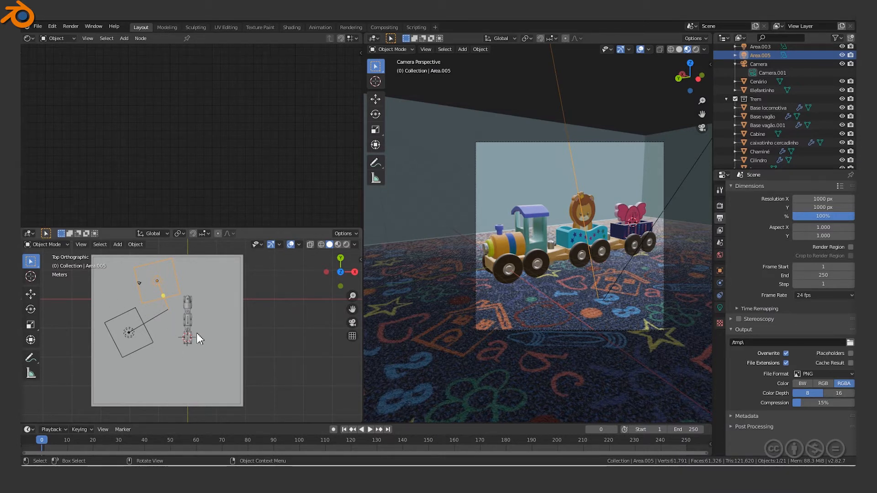
Enlarge the top-view viewport upward and select the carpet in it.
scroll(204, 338, up, 3)
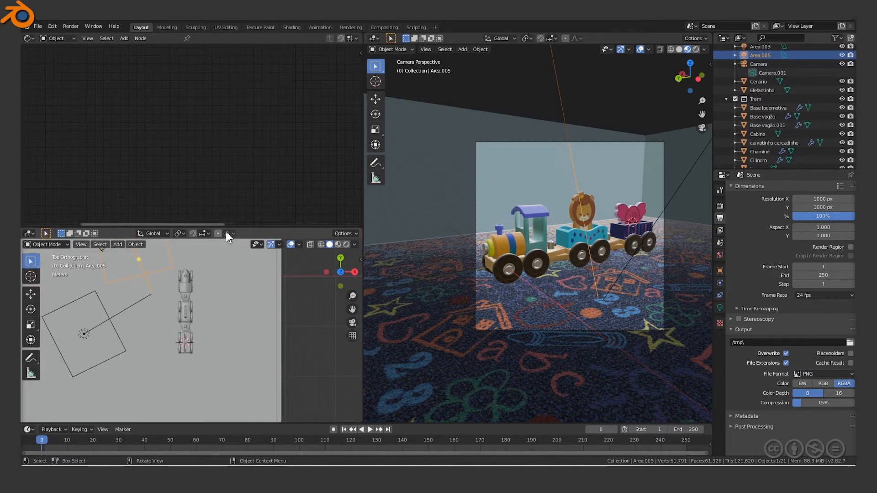
drag(247, 227, 247, 159)
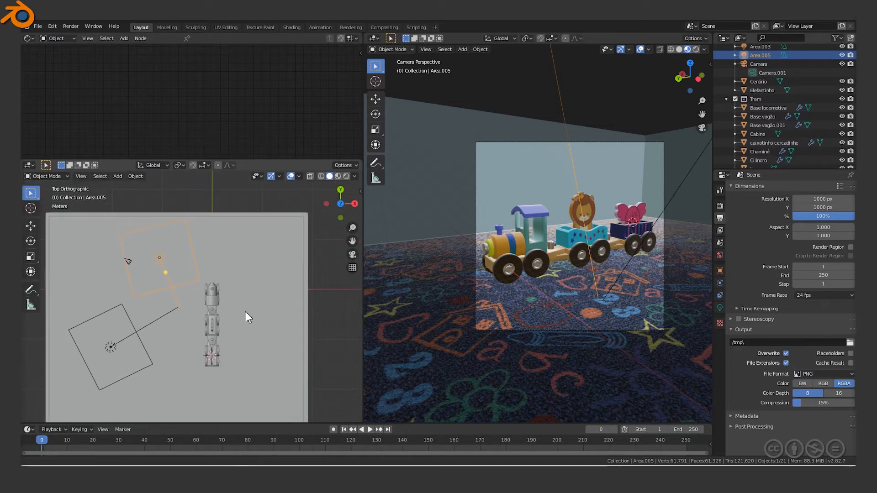
click(280, 247)
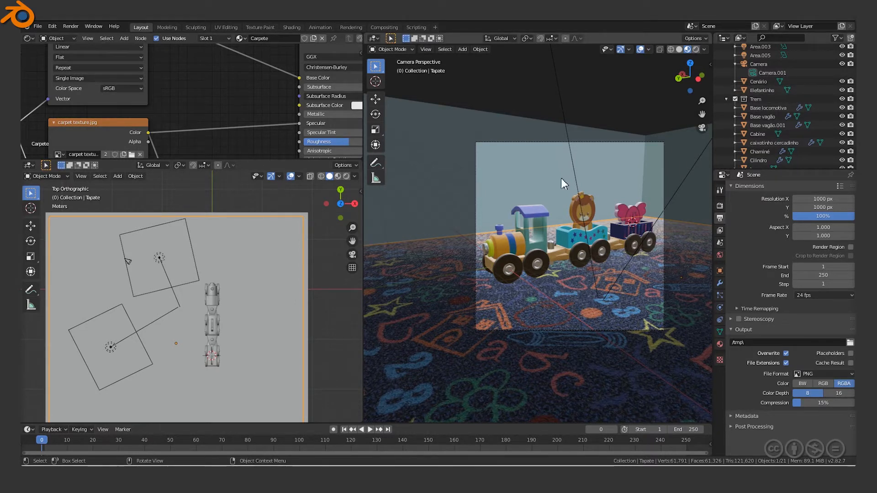
Hide the two area lights Area.003 and Area.005 and the Cenário room object from the viewport.
scroll(799, 93, up, 2)
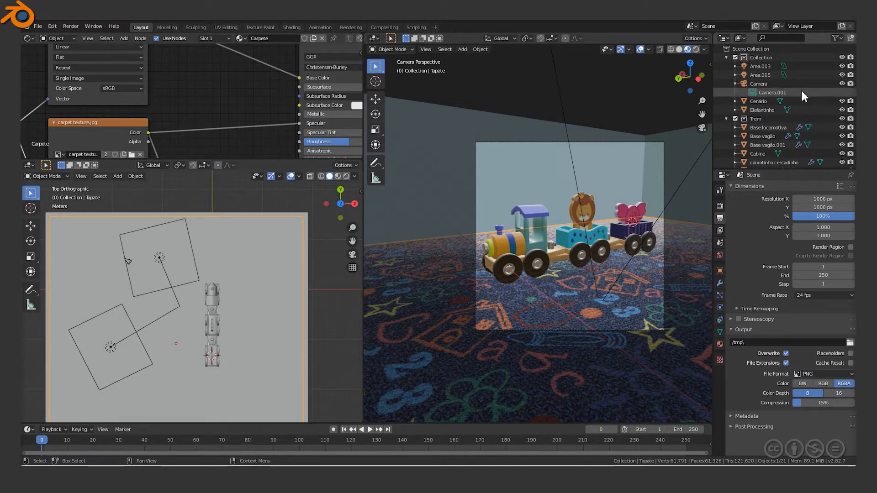
click(842, 67)
click(842, 75)
click(736, 84)
click(841, 93)
Move Elefantinho into the Trem collection and Tapate into the main Collection, enlarging the outliner to reach them.
drag(774, 102, 757, 111)
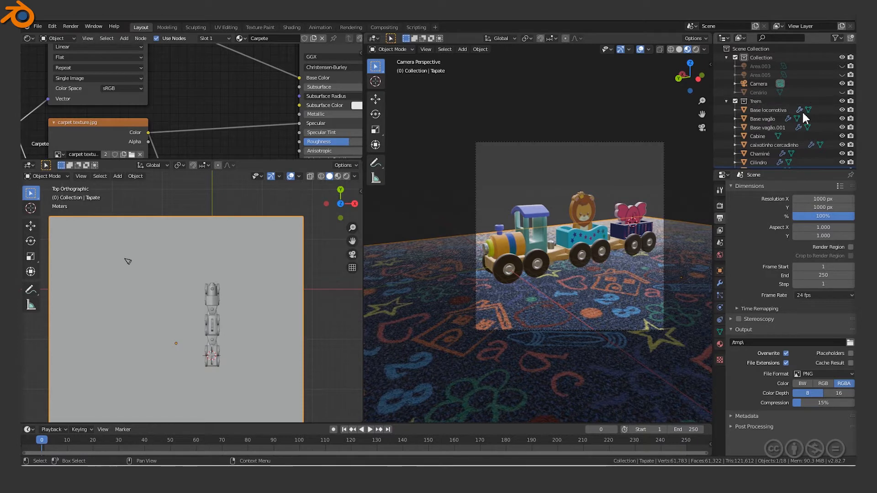
scroll(785, 116, down, 5)
scroll(786, 116, up, 3)
click(723, 63)
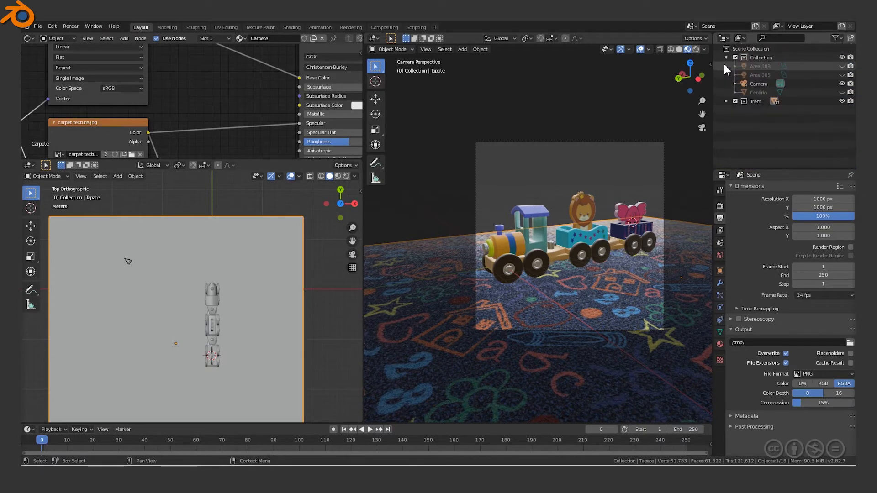
click(727, 100)
scroll(745, 119, down, 5)
scroll(758, 145, down, 1)
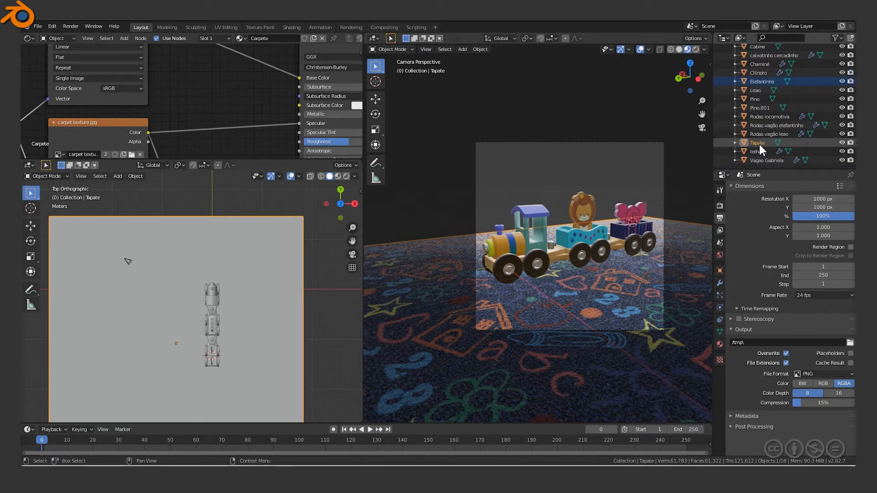
drag(759, 143, 738, 286)
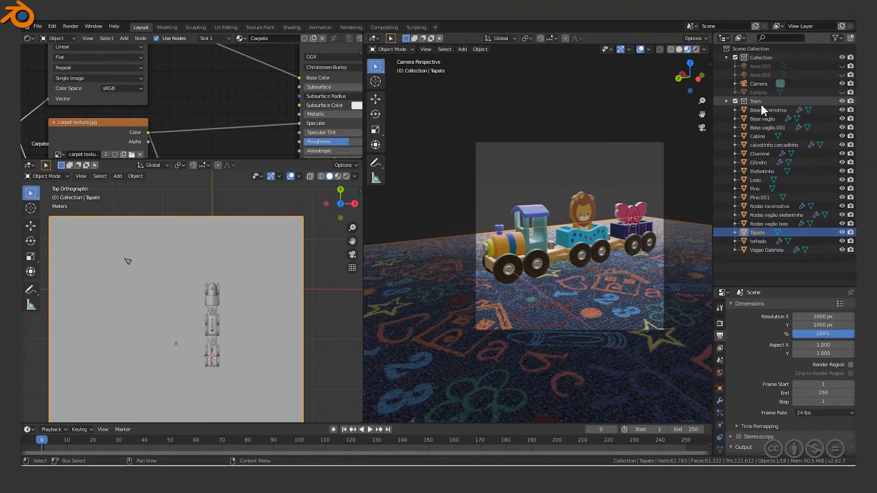
drag(753, 233, 749, 58)
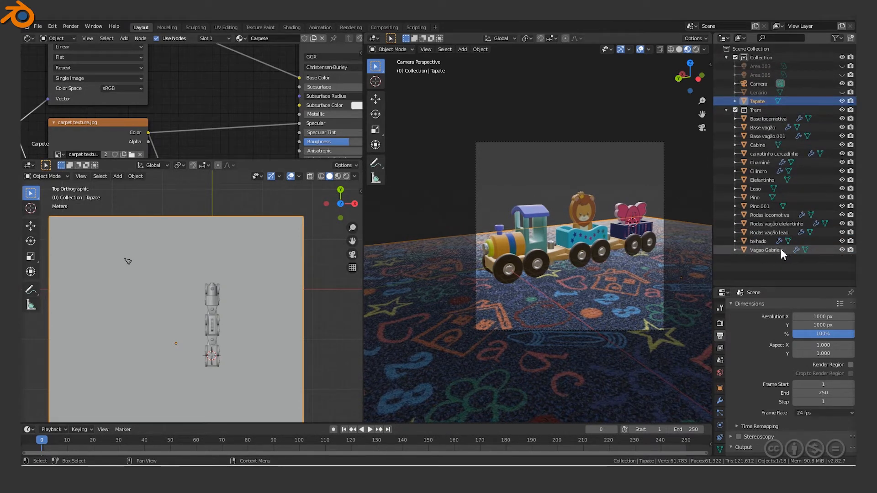
Toggle the Trem collection's visibility off and on to check which objects belong to it.
click(841, 110)
click(842, 110)
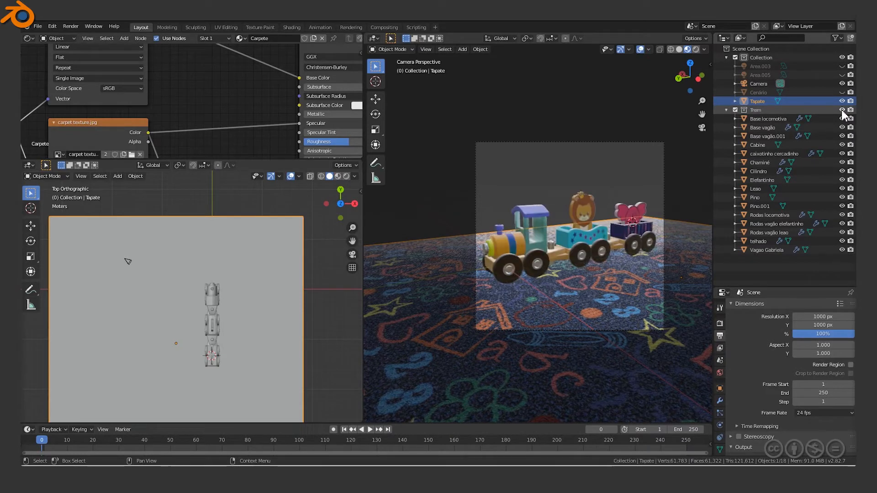
click(842, 110)
click(842, 110)
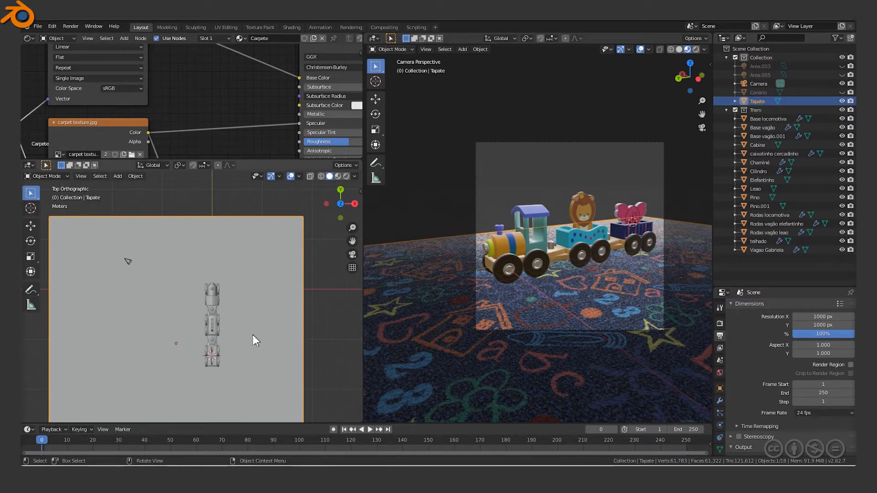
In the right orthographic view, select the locomotive's chimney and snap the 3D cursor to it.
key(KP_3)
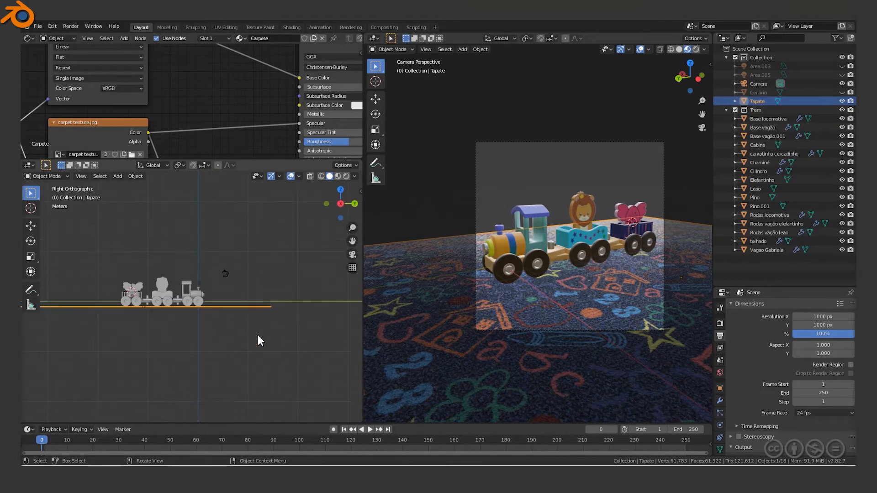
scroll(274, 329, up, 7)
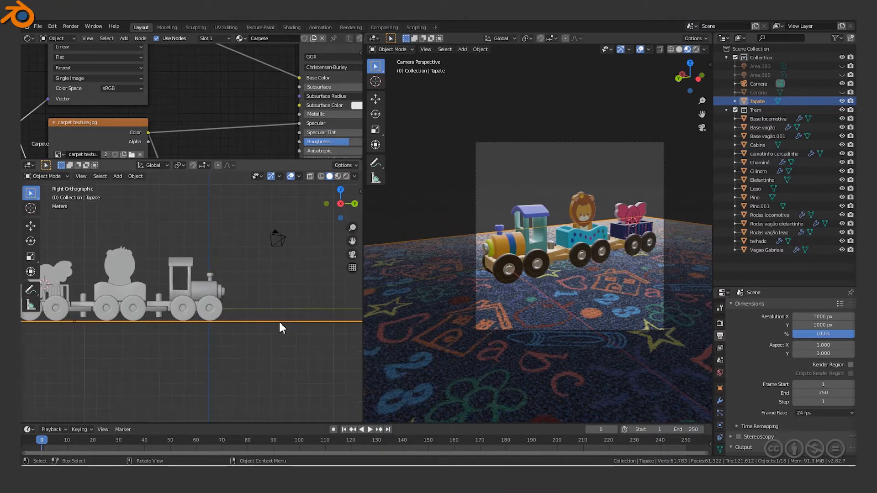
click(225, 259)
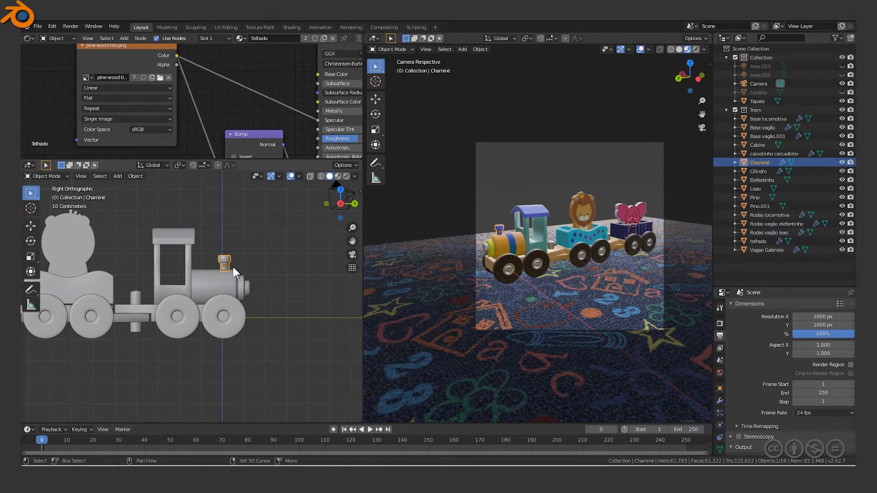
key(shift+s)
click(233, 319)
Turn the node editor area into a 3D viewport showing the train from above and enlarge it.
click(34, 39)
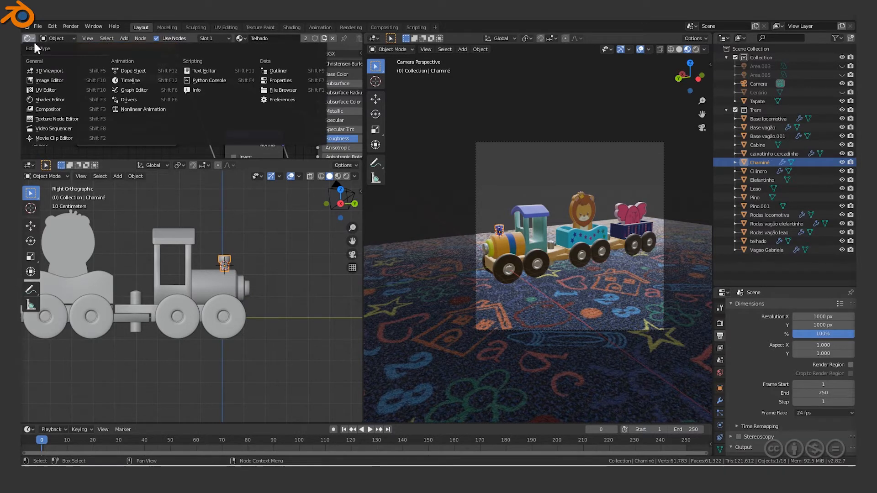
click(42, 67)
scroll(190, 145, up, 2)
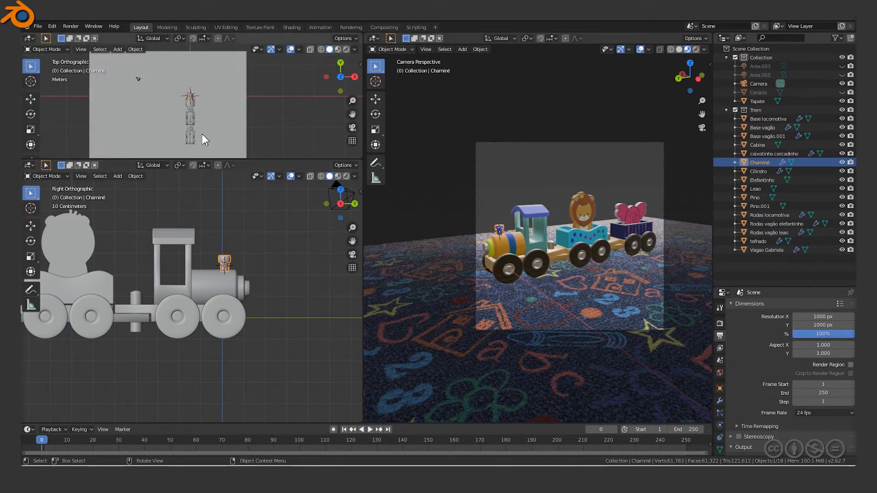
drag(199, 157, 198, 279)
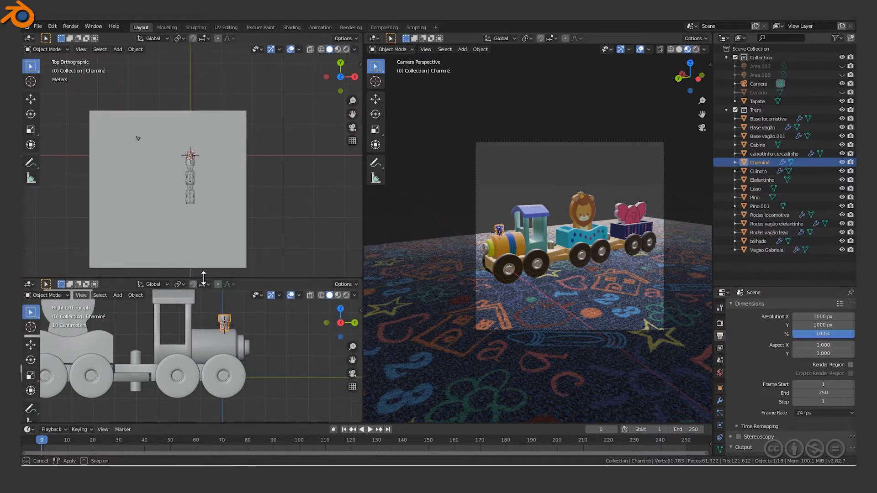
scroll(208, 226, up, 5)
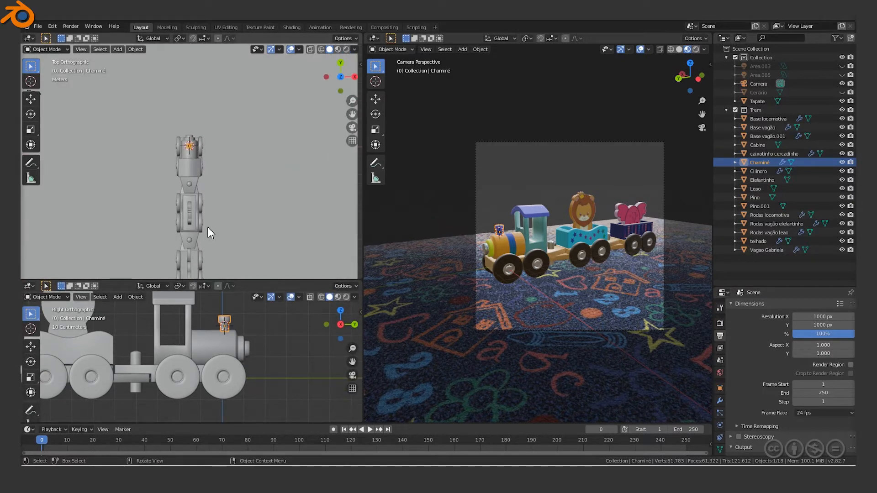
scroll(215, 213, up, 2)
Add a mesh circle at the 3D cursor on the chimney and set its vertices to 5.
key(shift+a)
mouse_move(215, 213)
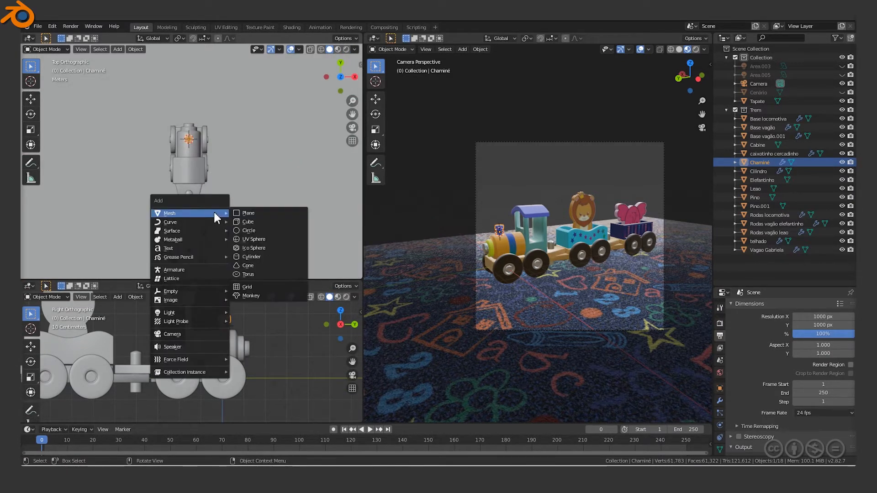
click(251, 230)
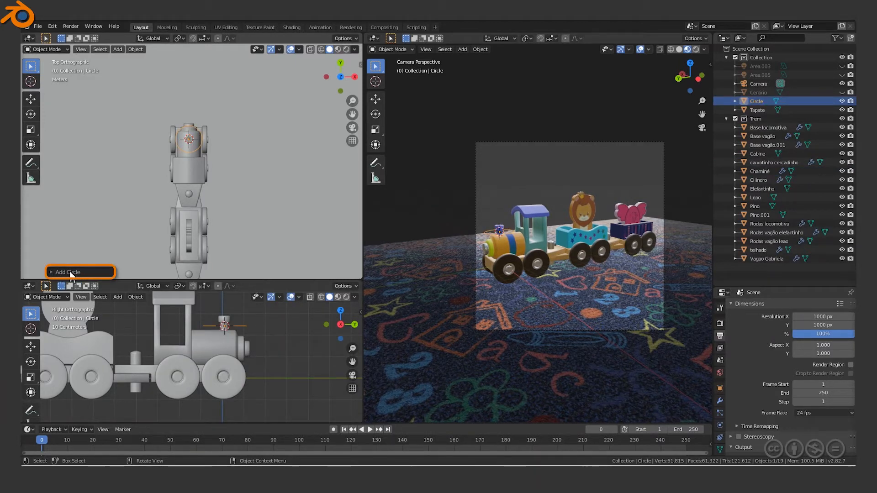
click(69, 272)
click(133, 177)
text(5)
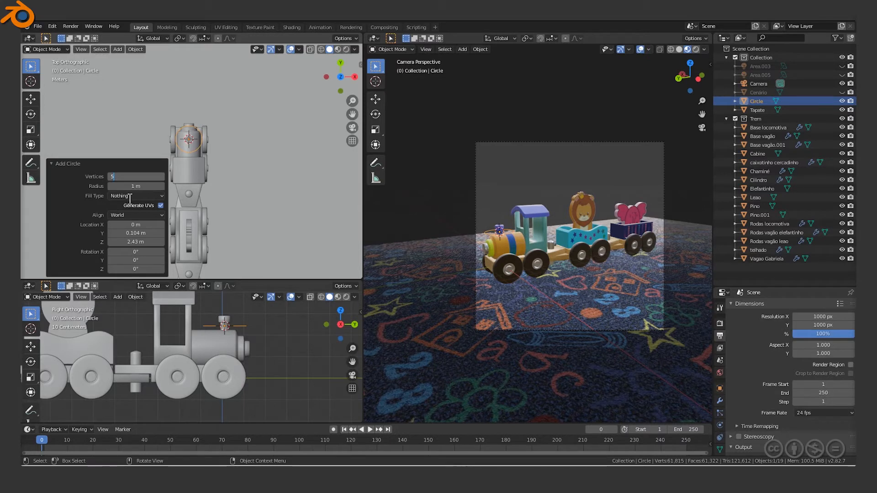
Keep the circle's fill type at Nothing, then select the circle and delete it.
click(158, 196)
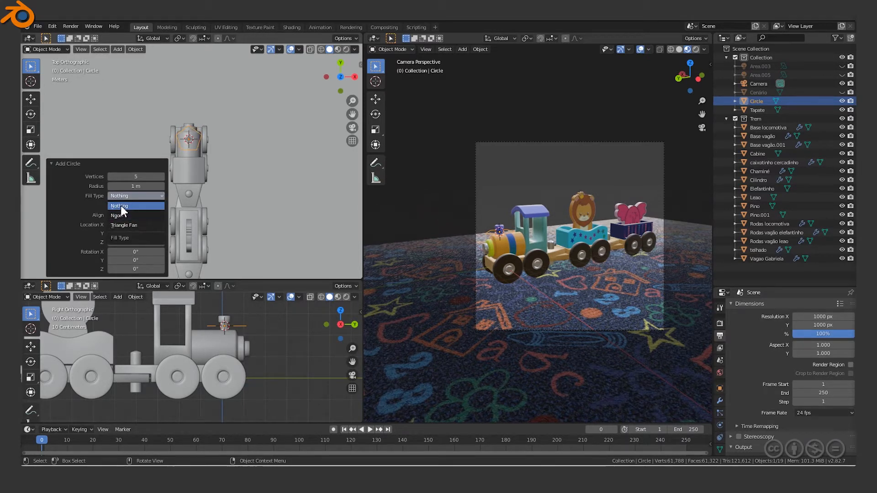
click(129, 205)
click(125, 205)
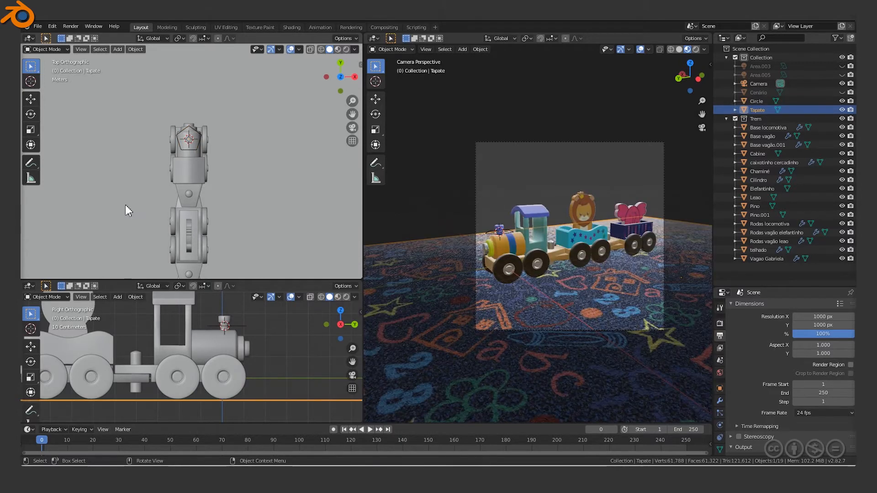
click(199, 135)
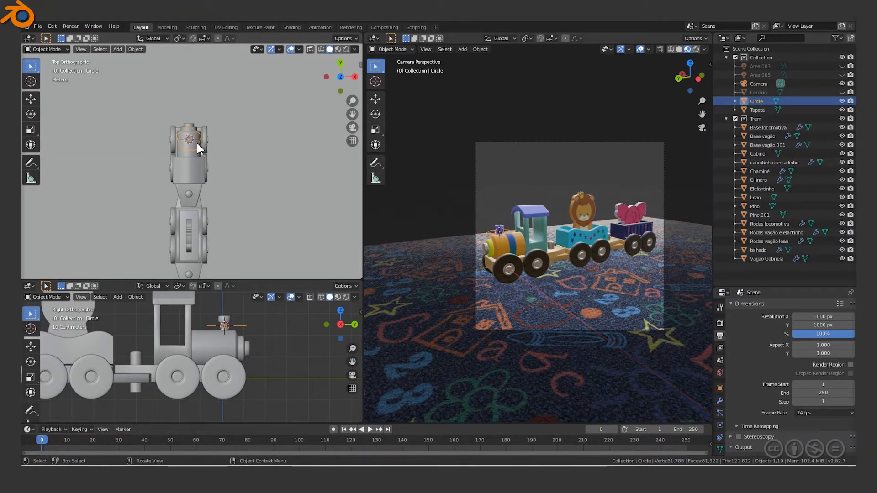
key(Delete)
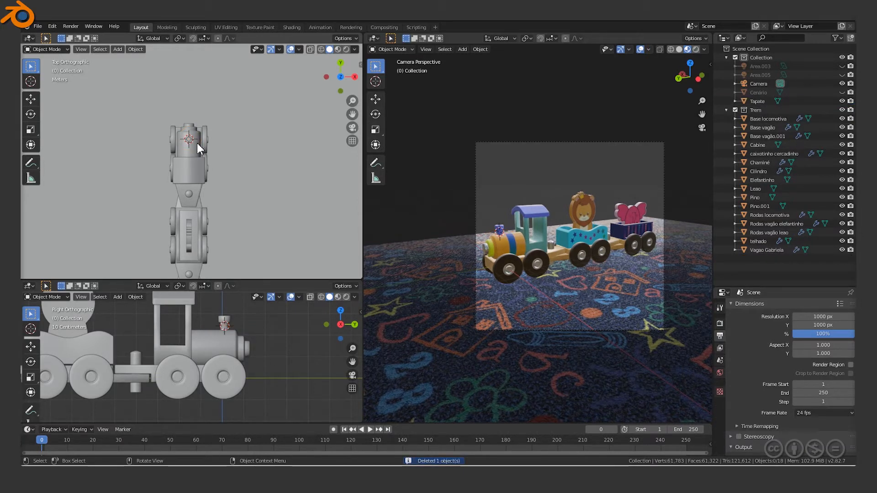
Add a new 5-vertex mesh circle at the 3D cursor with its alignment set to View.
key(shift+a)
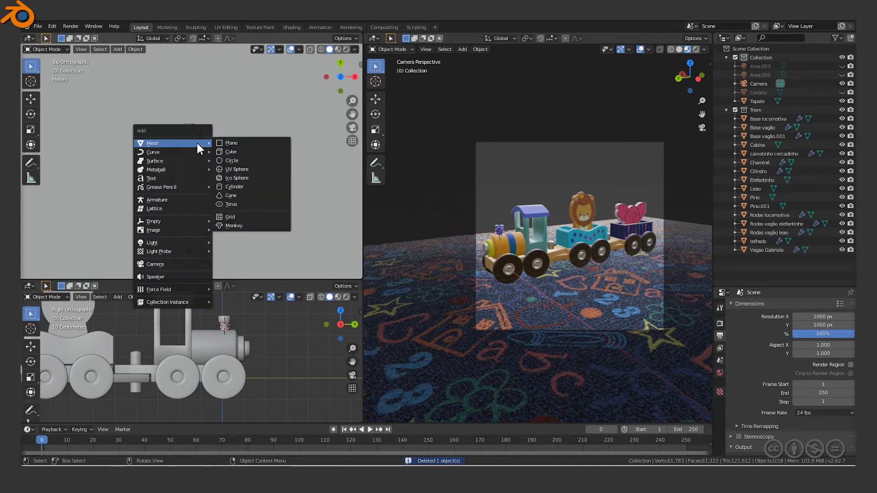
click(235, 160)
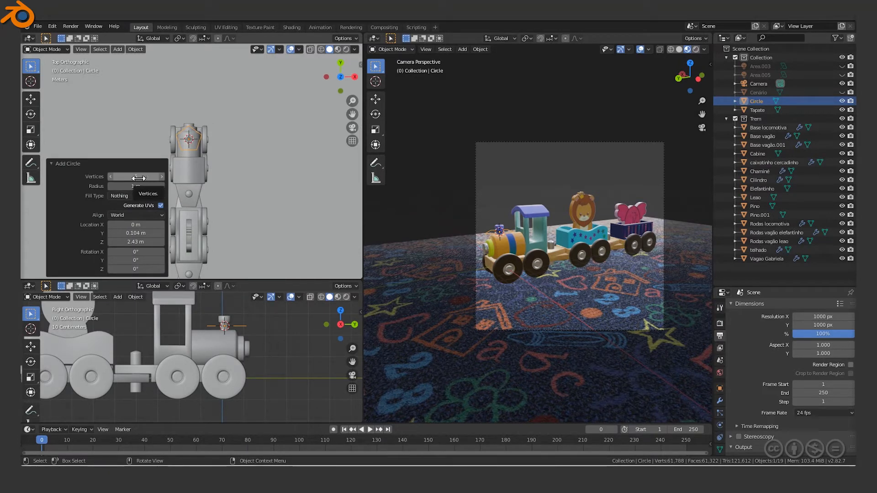
click(118, 216)
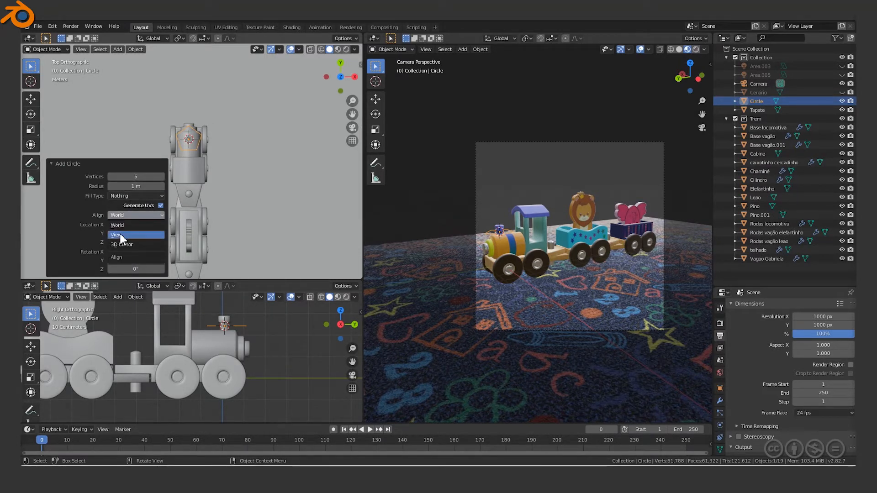
click(119, 234)
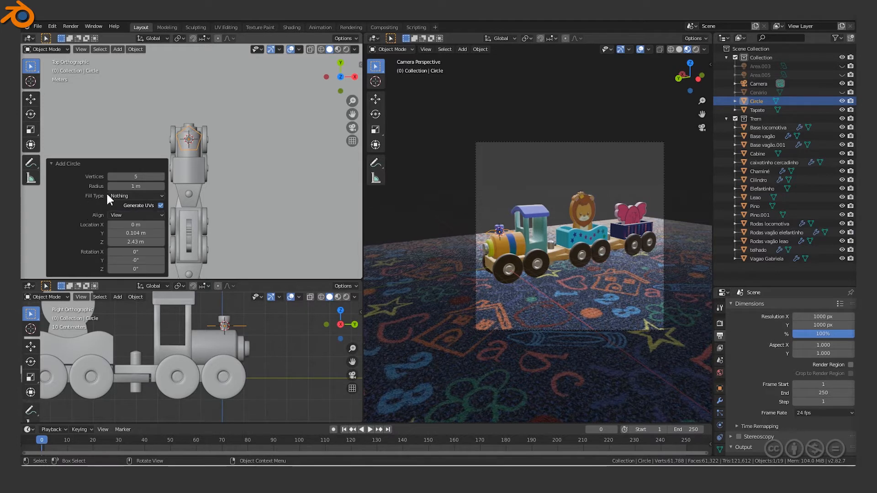
click(52, 165)
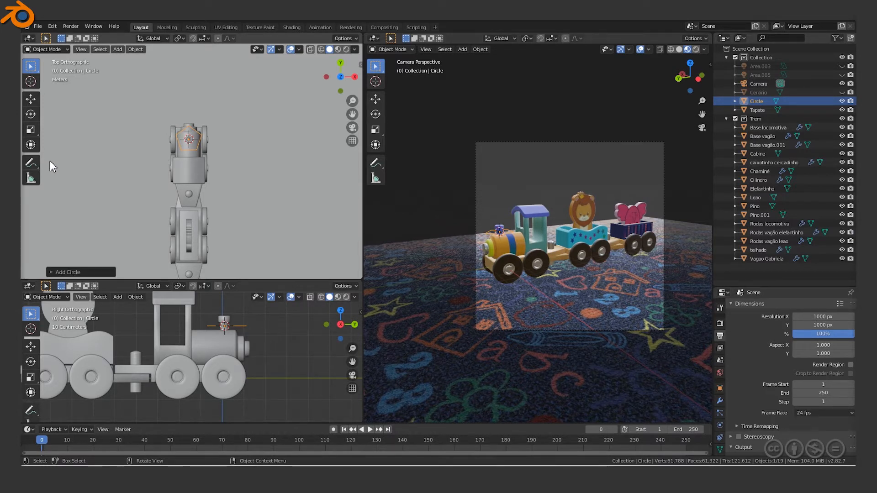
In Edit Mode, scale the circle's vertices down to about 0.33 so it fits closely around the chimney.
scroll(201, 155, up, 5)
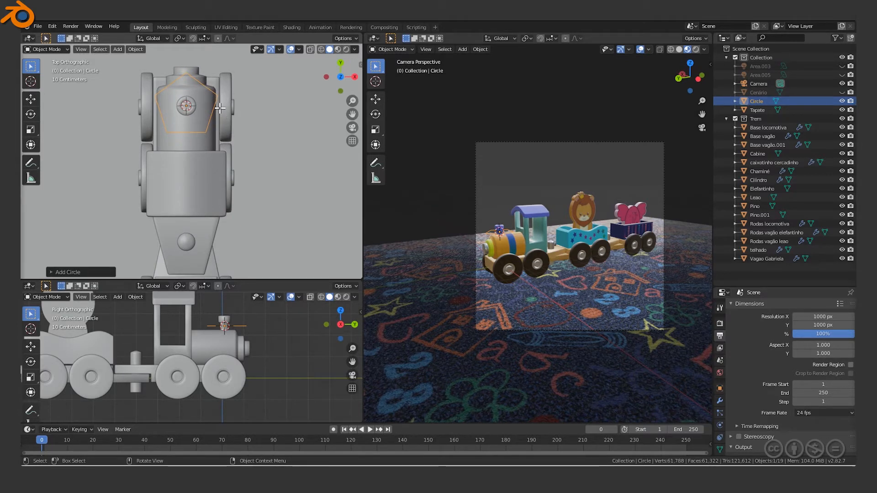
key(Tab)
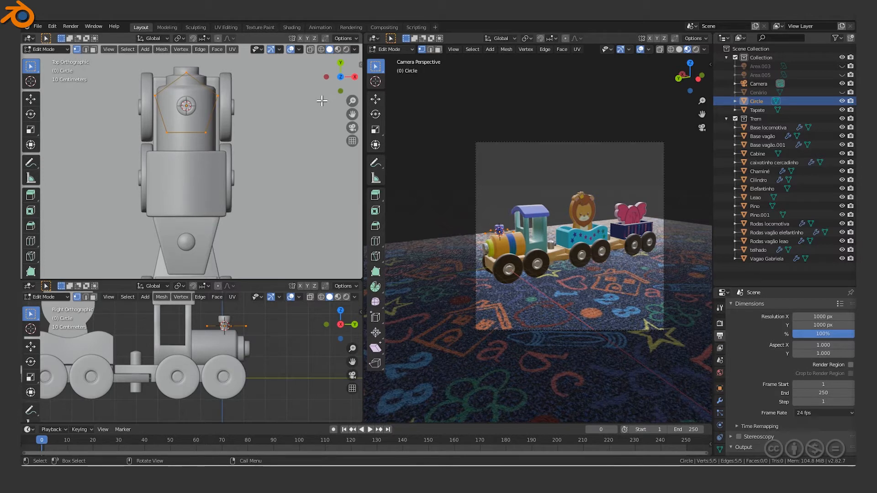
key(s)
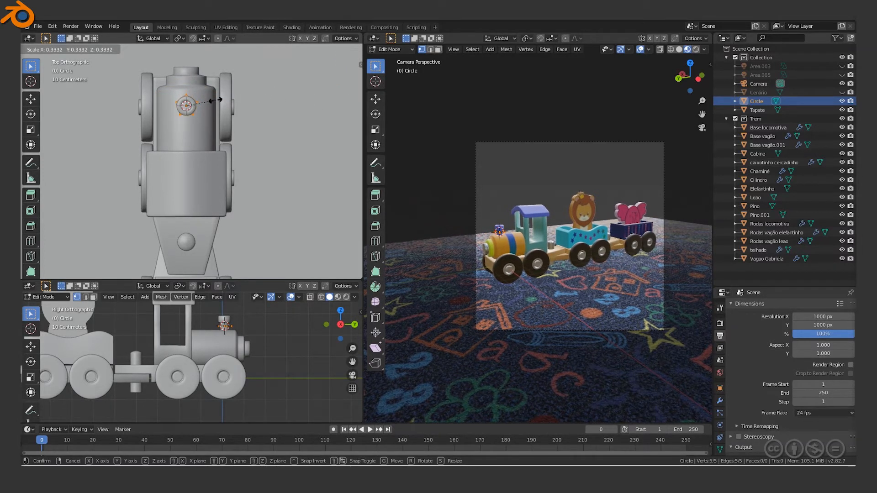
click(215, 99)
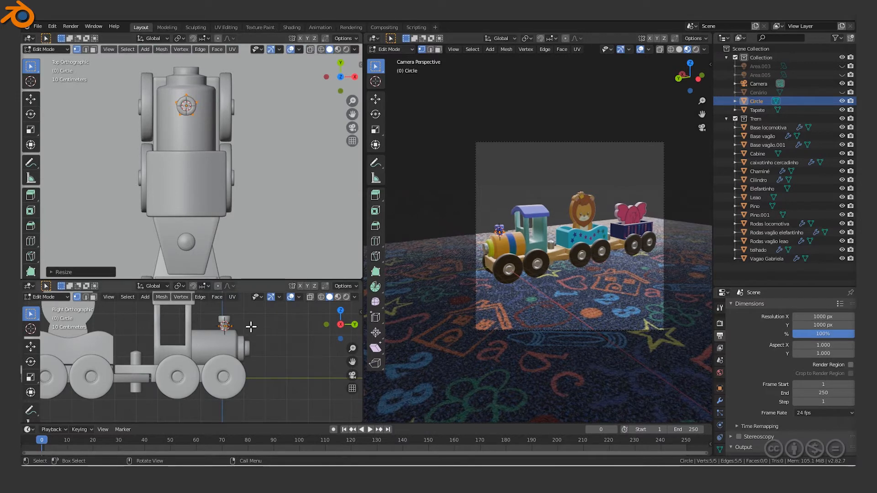
Move the circle's vertices up along Z by about 0.47 m to the top of the chimney.
key(ctrl+space)
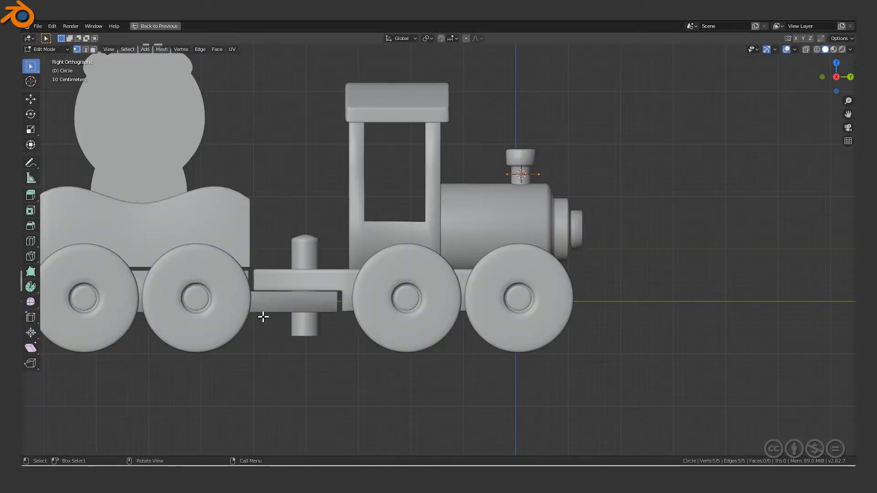
key(g)
key(z)
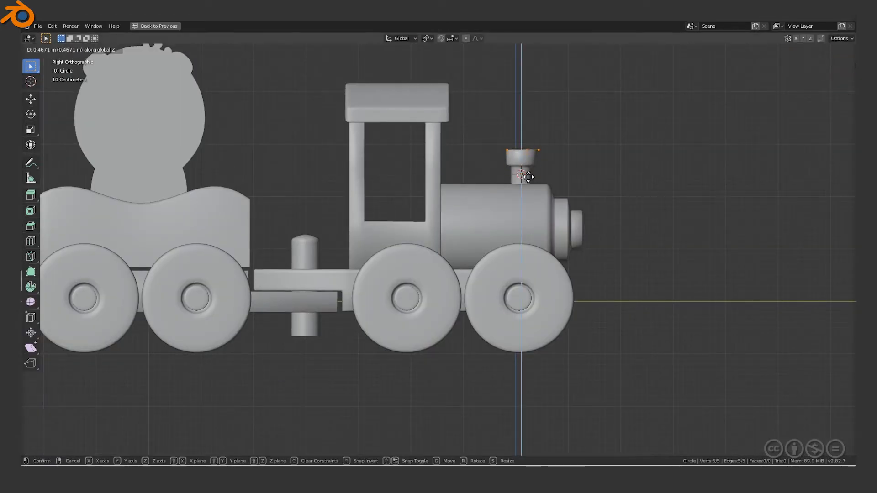
click(526, 173)
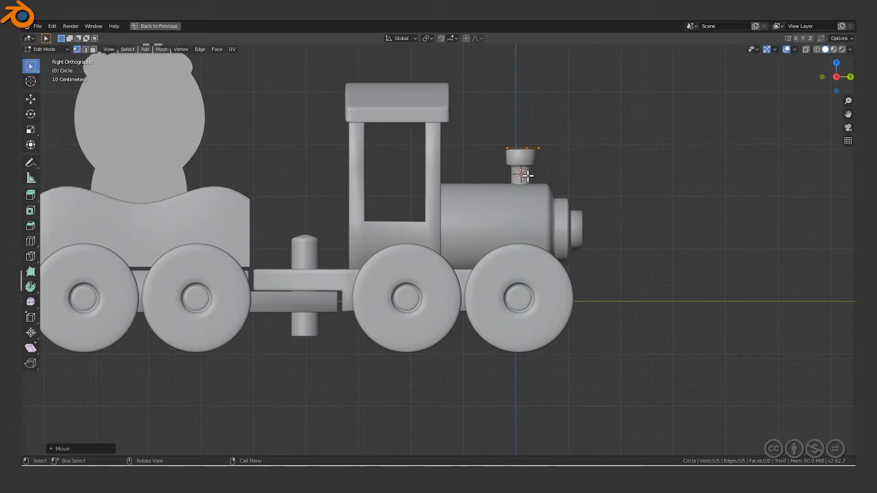
key(ctrl+space)
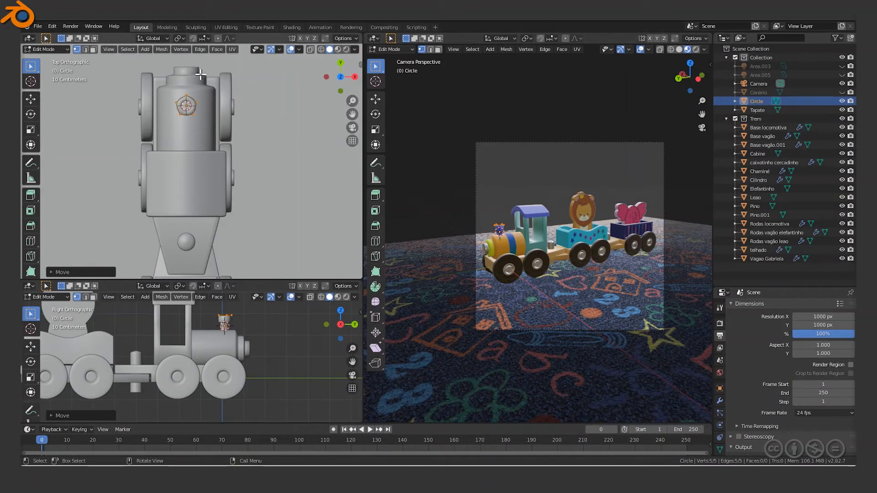
Return to Object Mode and rename the circle object as Emissor.
key(Tab)
double_click(758, 101)
text(Emissor)
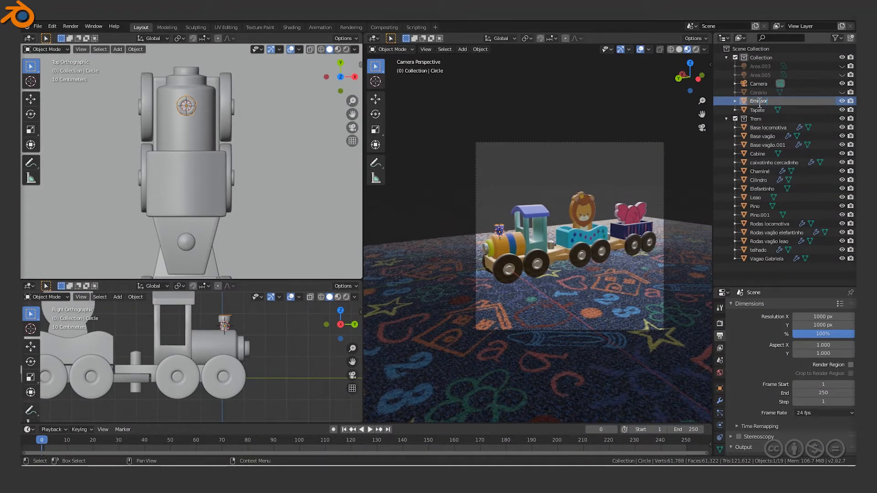
key(Return)
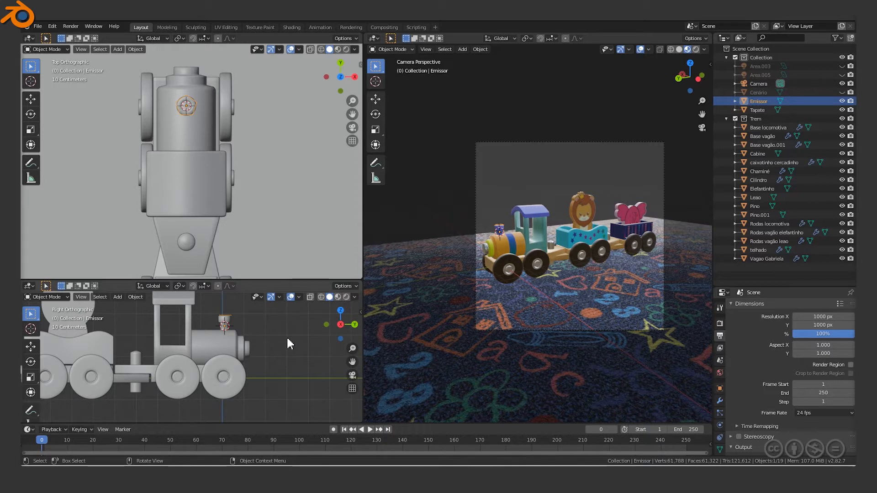
Examine the Emissor circle around the chimney in Edit and Object Mode and check its transform properties.
scroll(284, 339, up, 1)
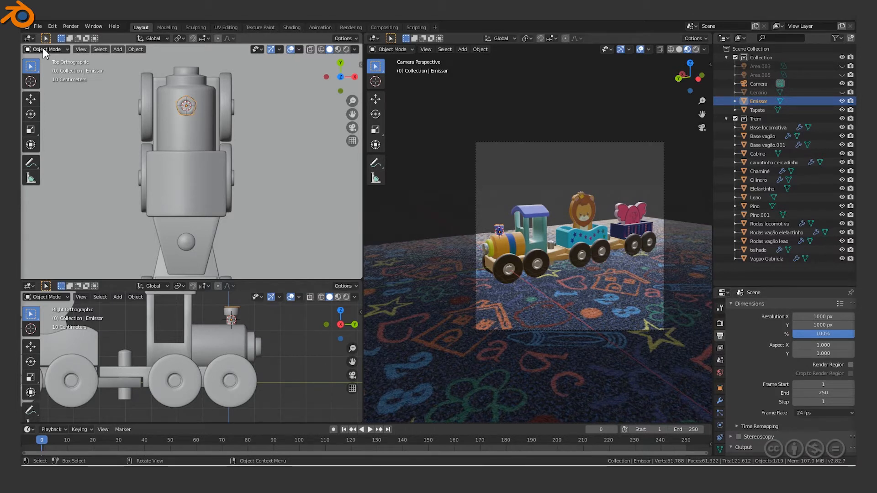
key(Tab)
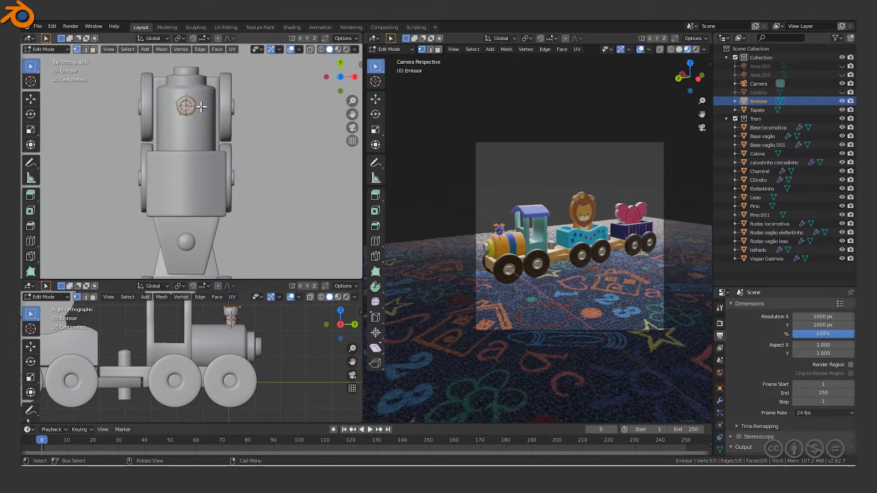
scroll(200, 111, up, 2)
shift+middle_drag(219, 155, 223, 253)
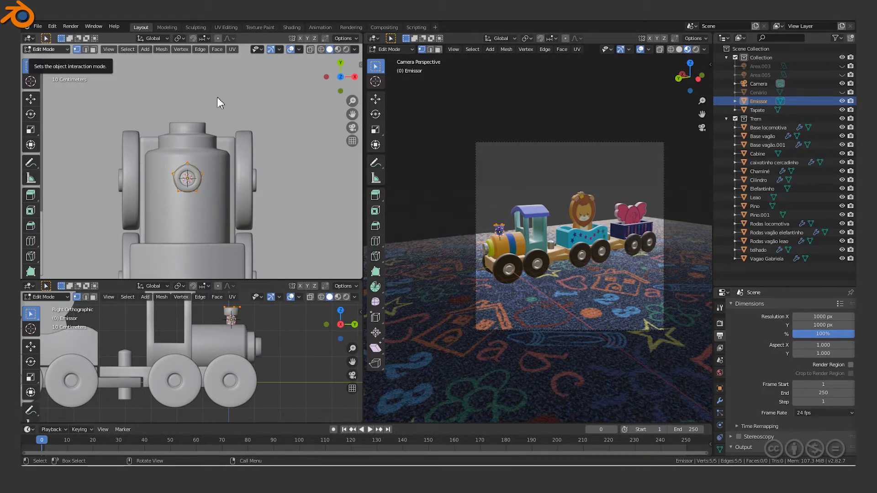
key(Tab)
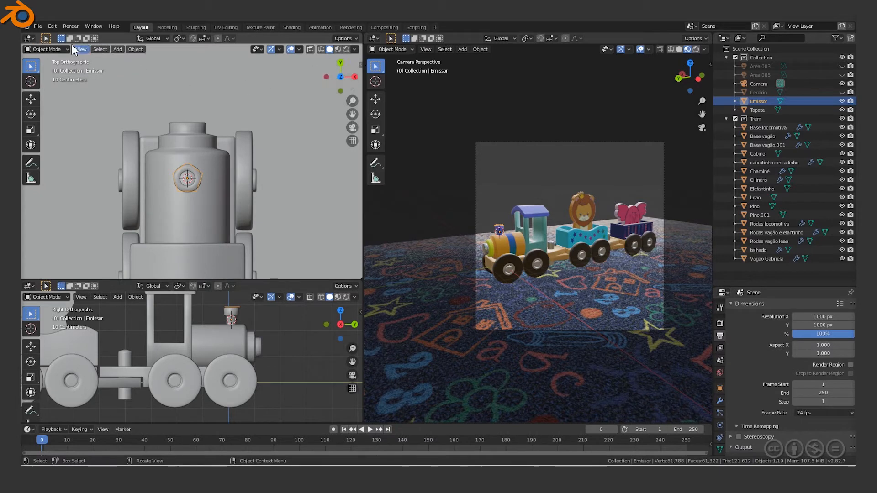
click(360, 64)
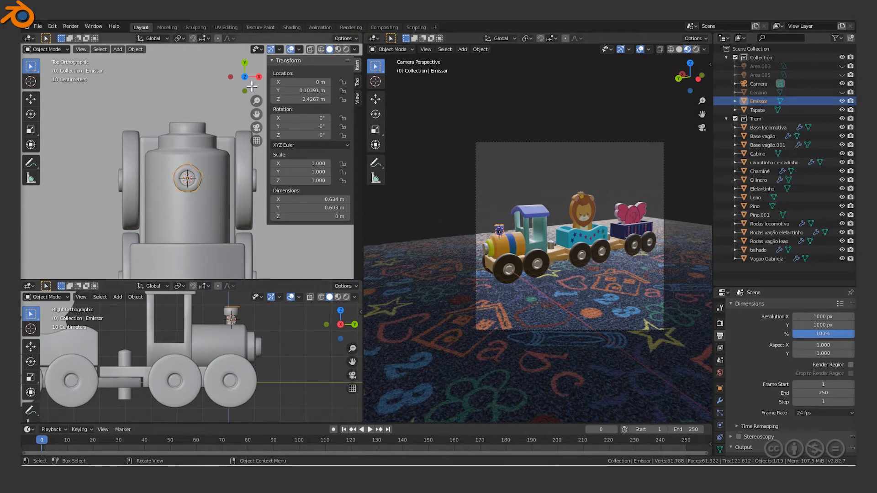
click(273, 61)
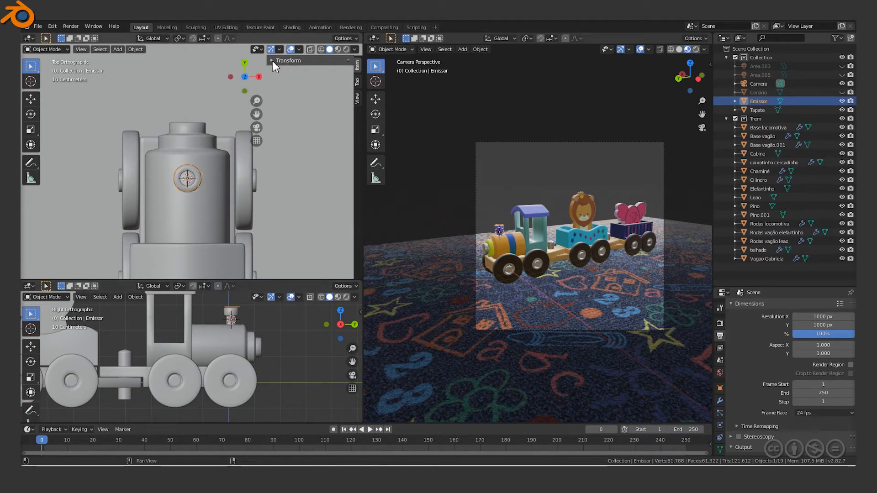
key(n)
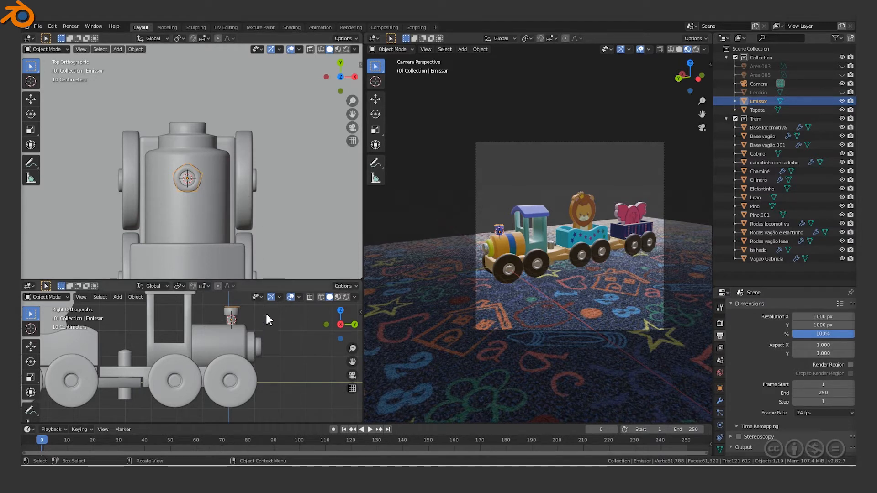
Enlarge the side view and the properties editor, and zoom in on the locomotive from the side.
drag(306, 278, 308, 204)
scroll(307, 289, up, 1)
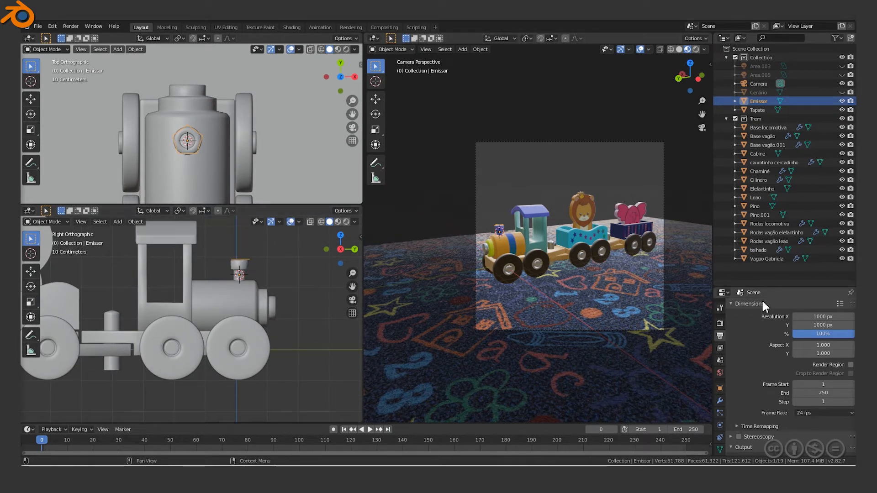
drag(749, 288, 739, 161)
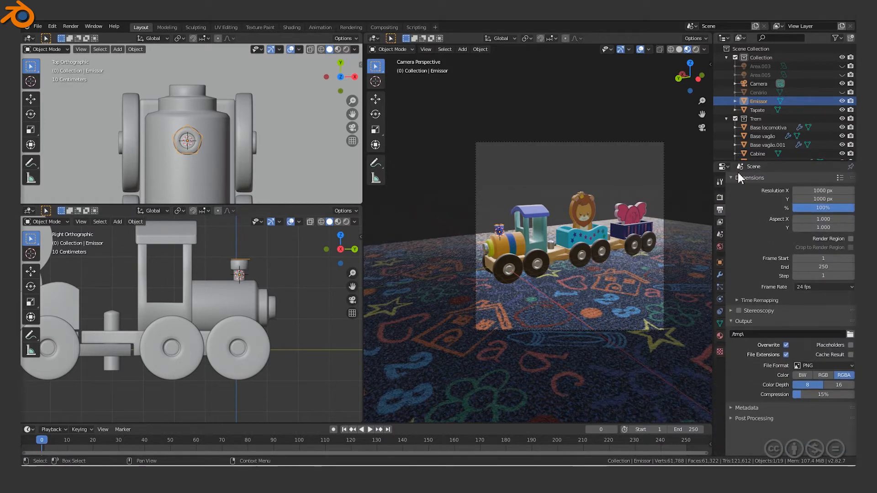
Add a particle system to the Emissor object and name it "Fumaça do trem".
click(721, 288)
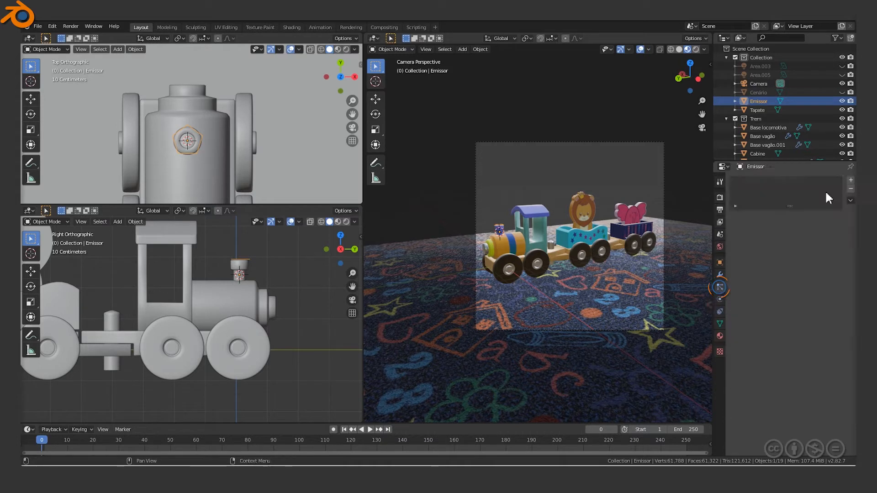
click(849, 180)
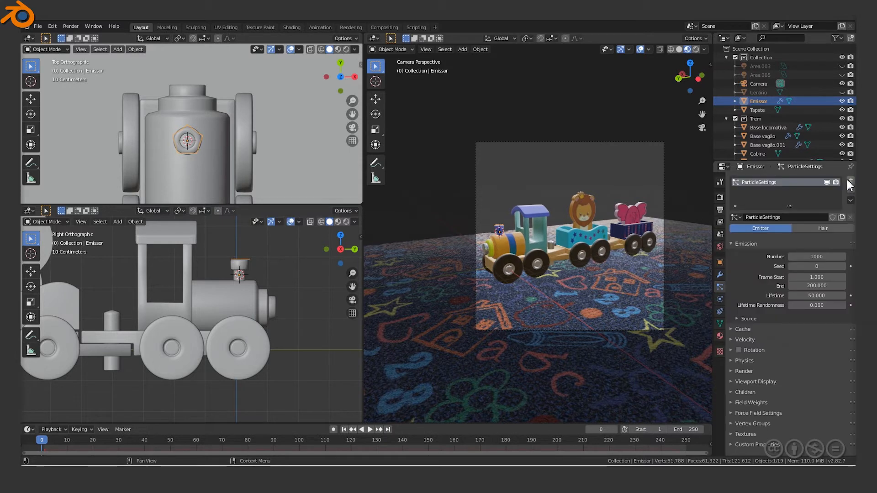
double_click(764, 182)
text(Fumaça do trem)
key(Return)
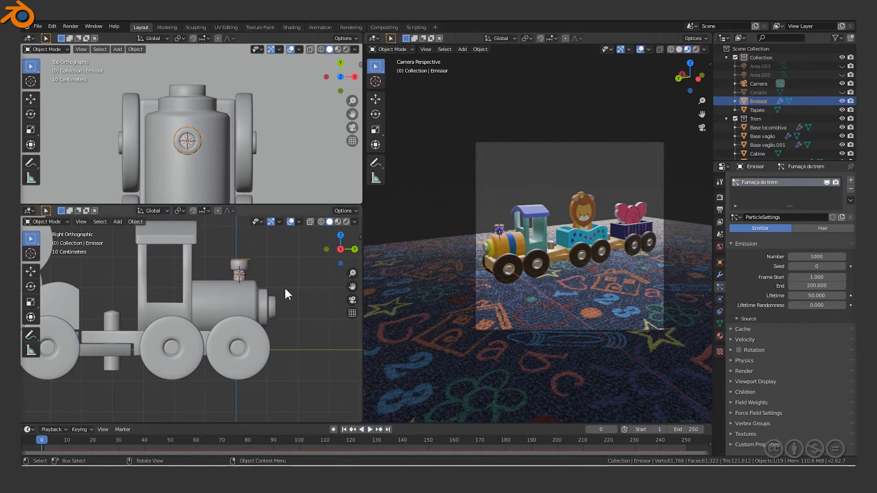
Switch the camera view to solid shading and frame the locomotive closely in it.
click(679, 50)
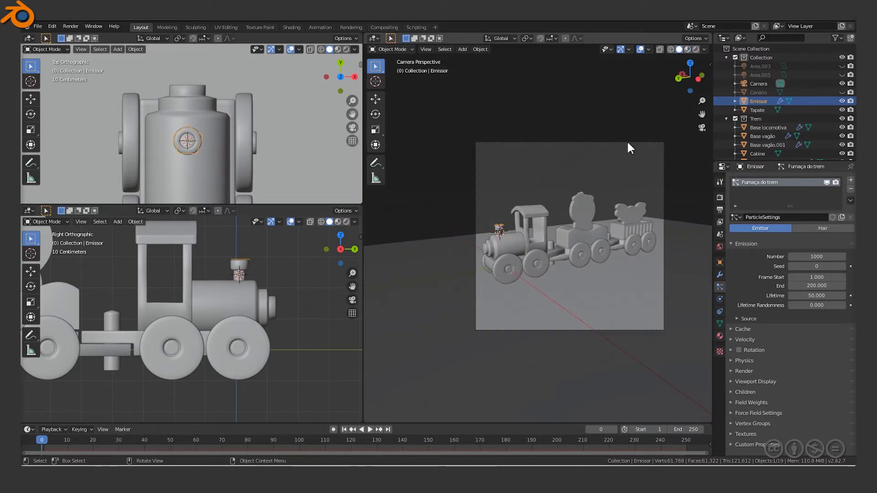
scroll(598, 198, up, 5)
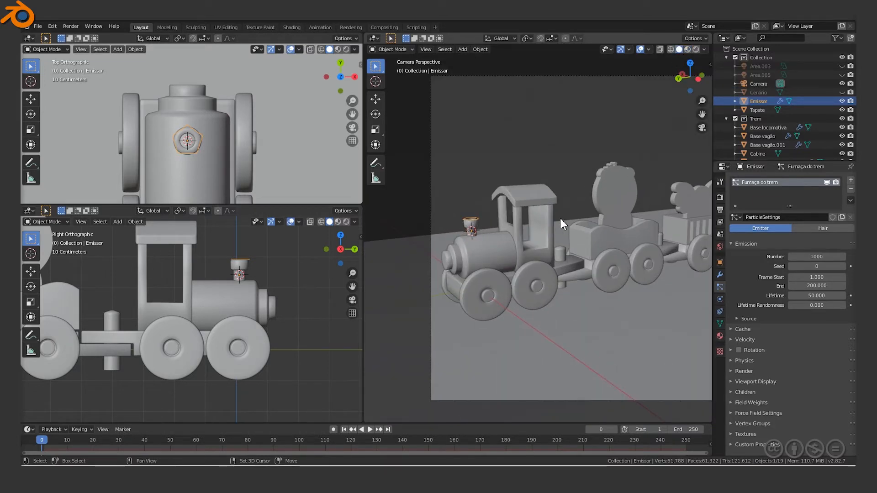
scroll(560, 218, up, 3)
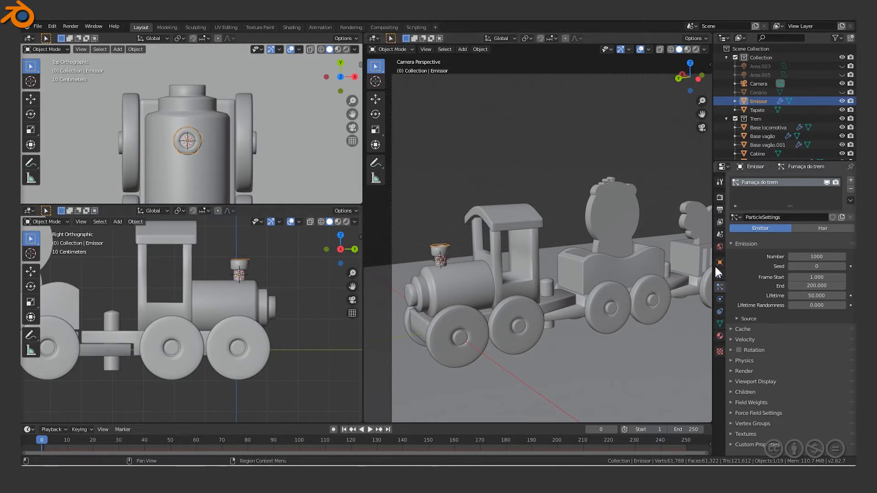
scroll(450, 264, up, 2)
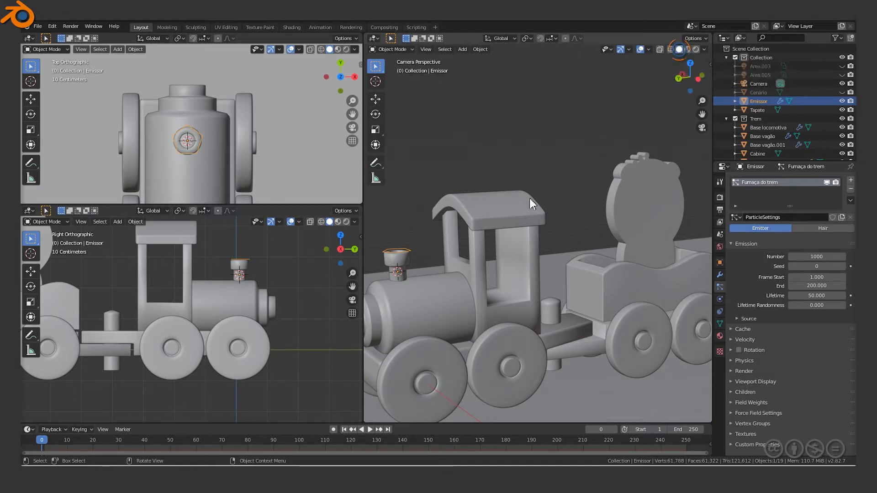
shift+middle_drag(486, 262, 530, 233)
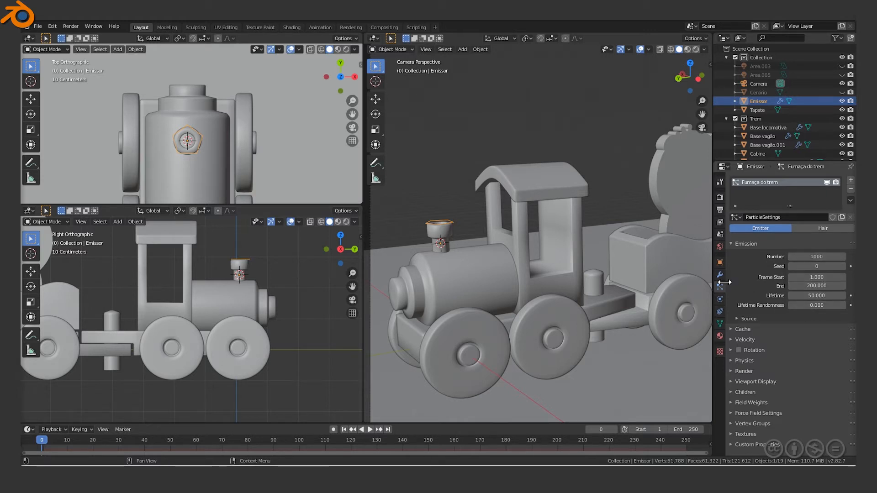
Widen the properties editor and set both the particle emission's end frame and the scene's end frame to 50.
drag(713, 280, 695, 278)
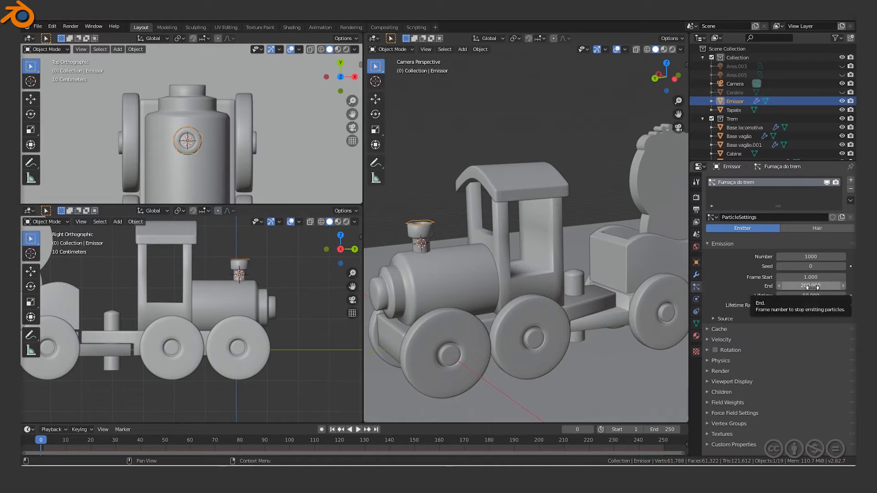
click(810, 287)
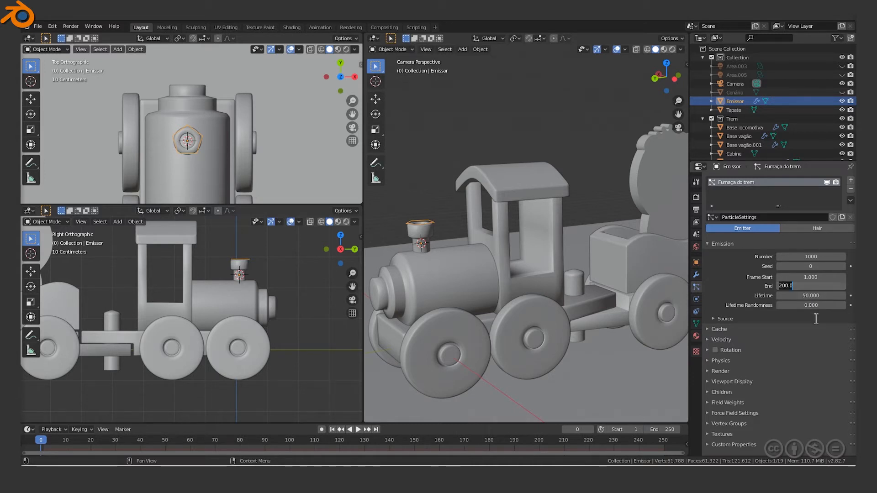
text(50)
key(Return)
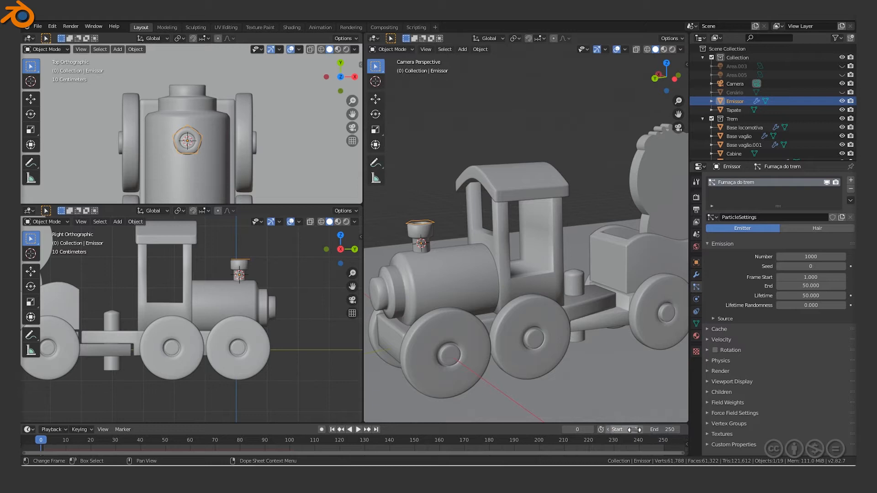
click(661, 429)
text(50)
key(Return)
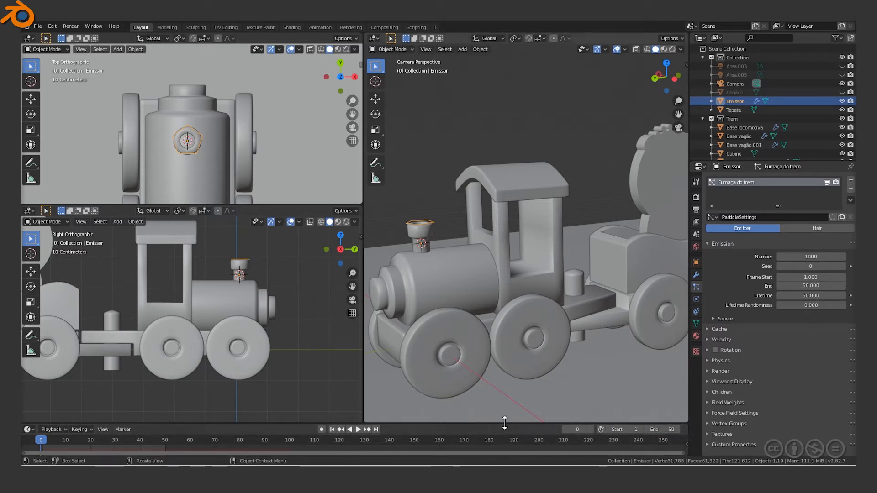
Preview the particle animation with a taller timeline and return to frame 1.
drag(505, 423, 506, 388)
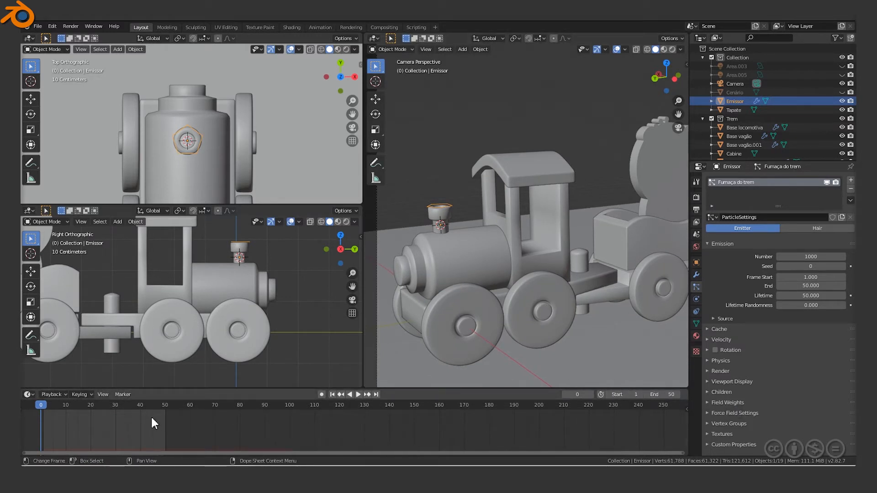
key(space)
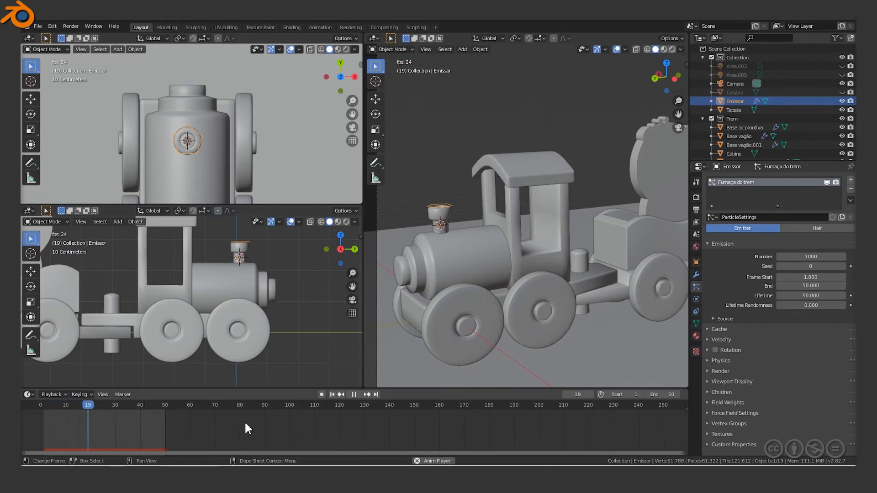
key(space)
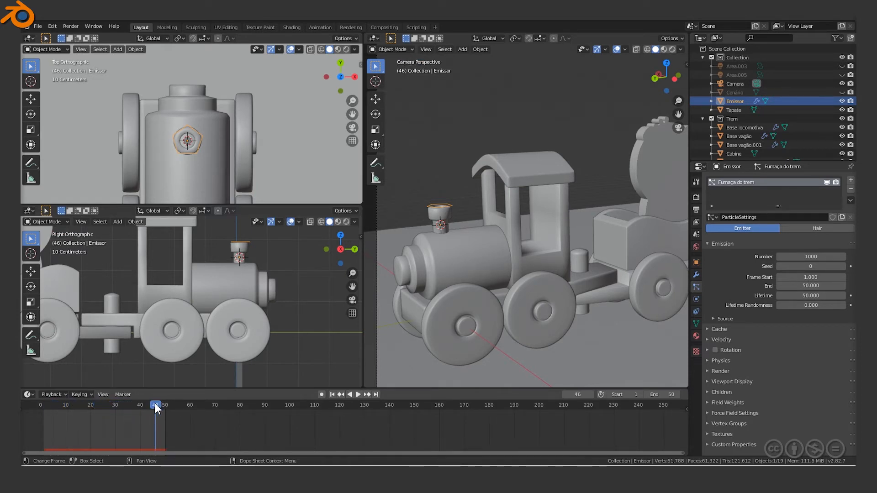
click(42, 410)
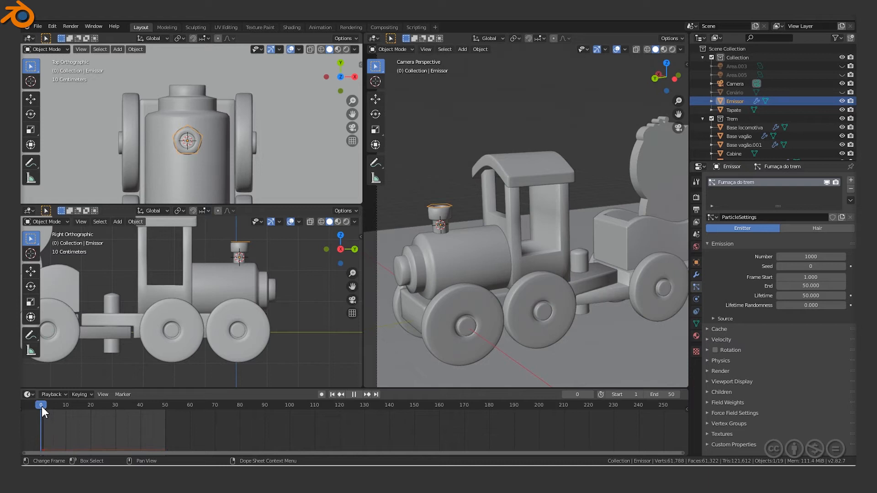
click(44, 406)
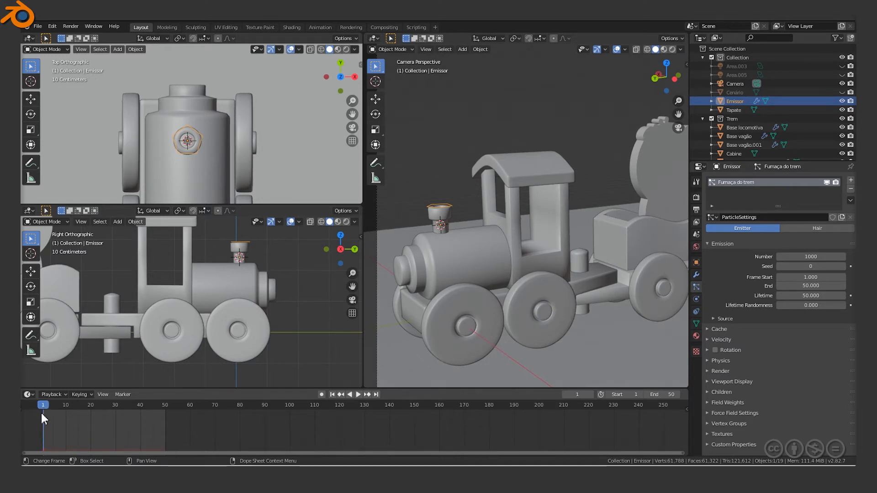
Set the particles' lifetime to 10 and expand the particle velocity settings.
click(811, 296)
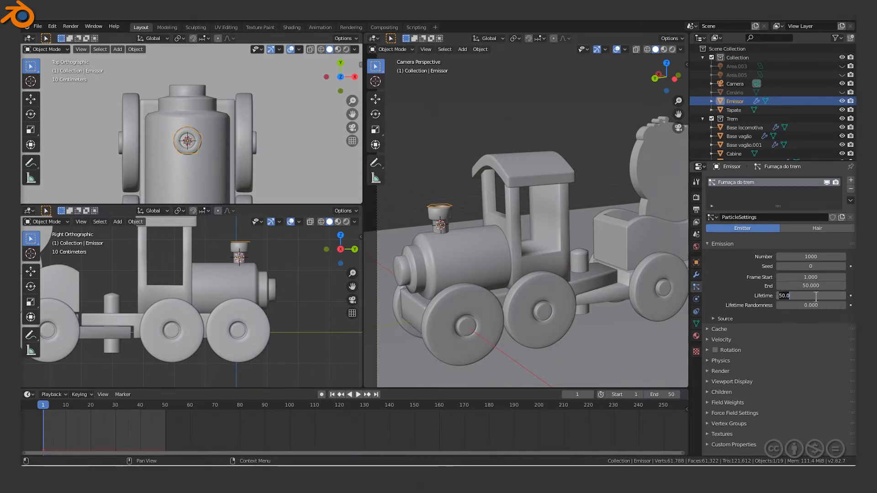
text(100)
key(Return)
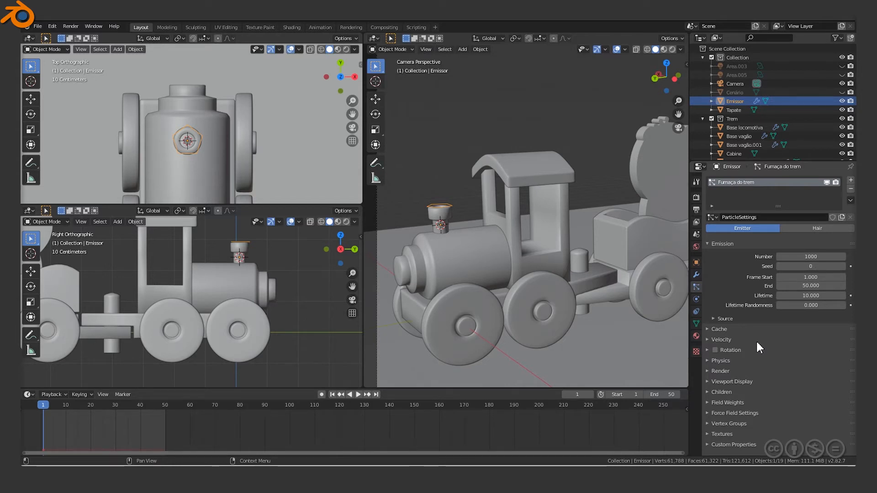
click(707, 341)
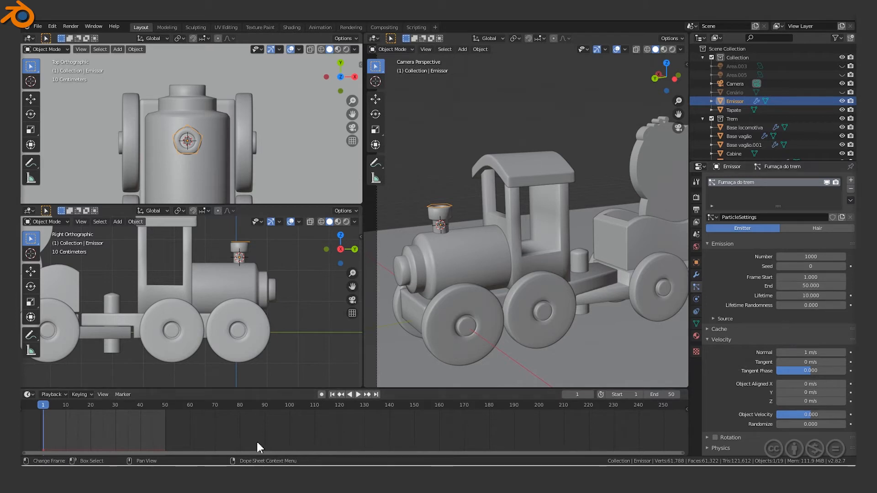
Preview the particle animation, and keep Halo as the render type in the particle render settings.
key(space)
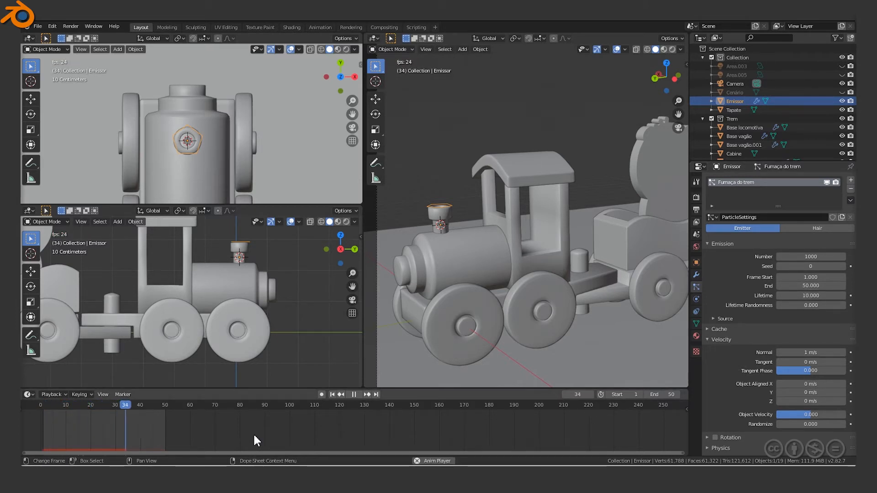
key(space)
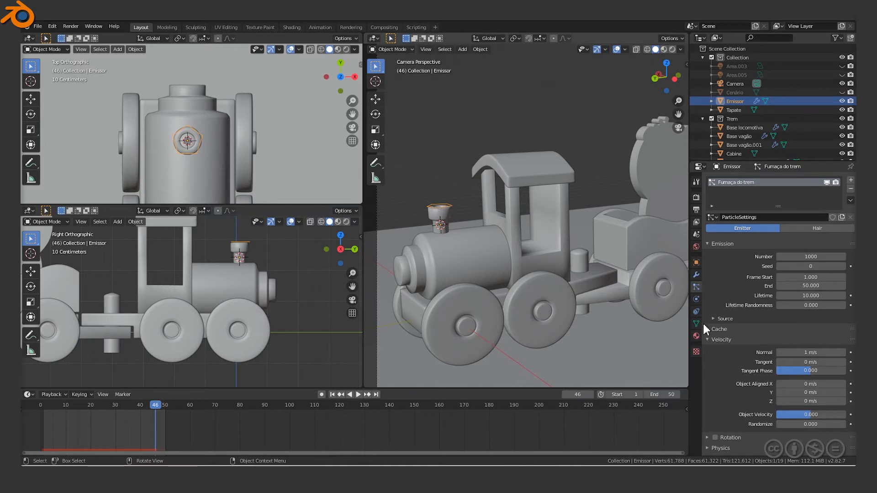
scroll(721, 361, down, 5)
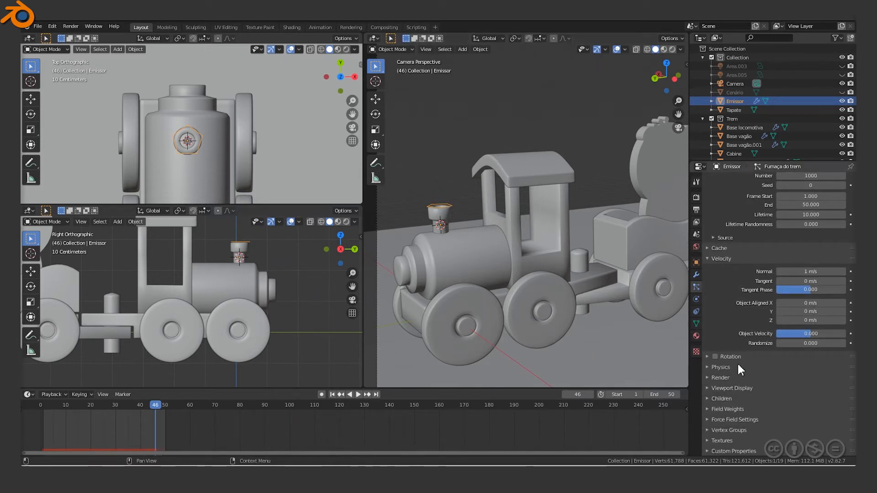
click(706, 377)
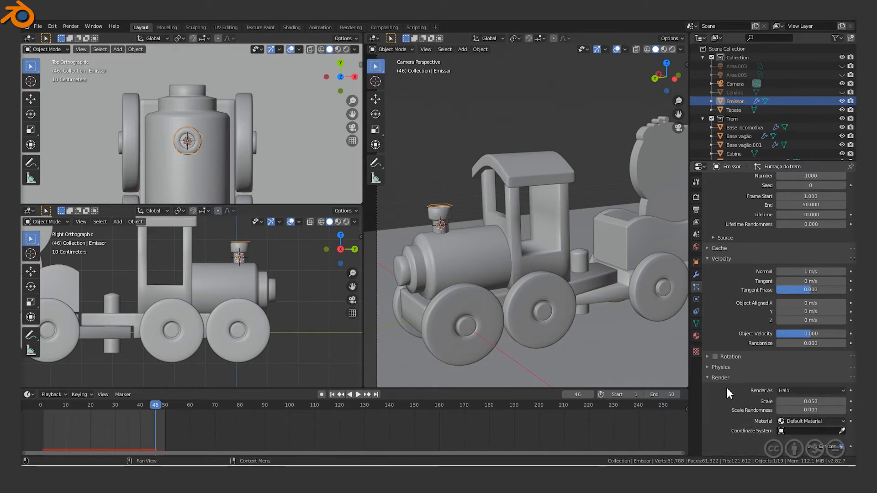
scroll(725, 386, down, 3)
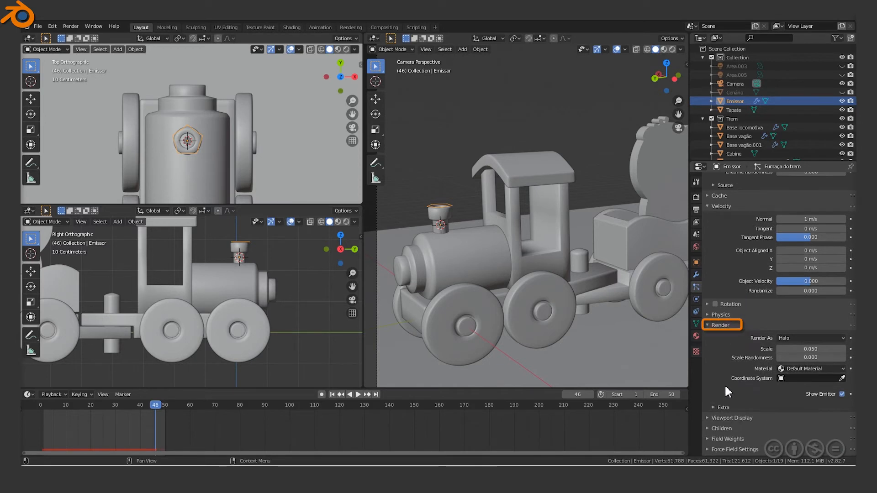
click(798, 339)
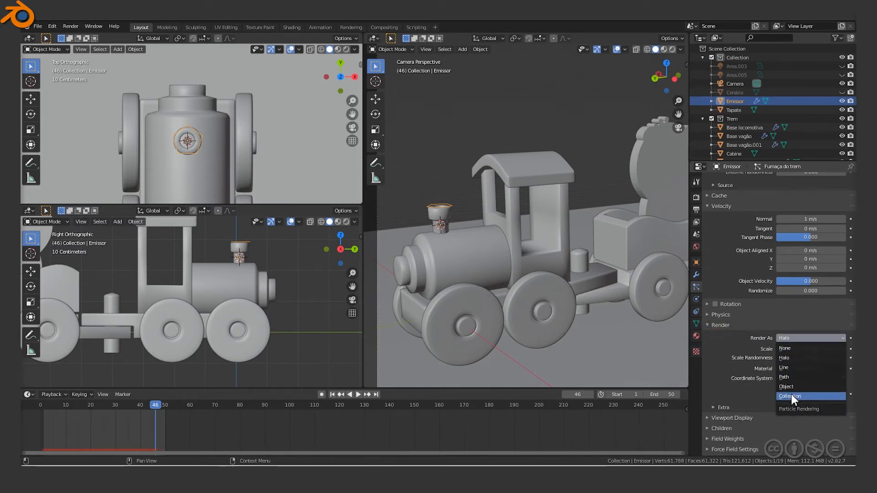
click(789, 357)
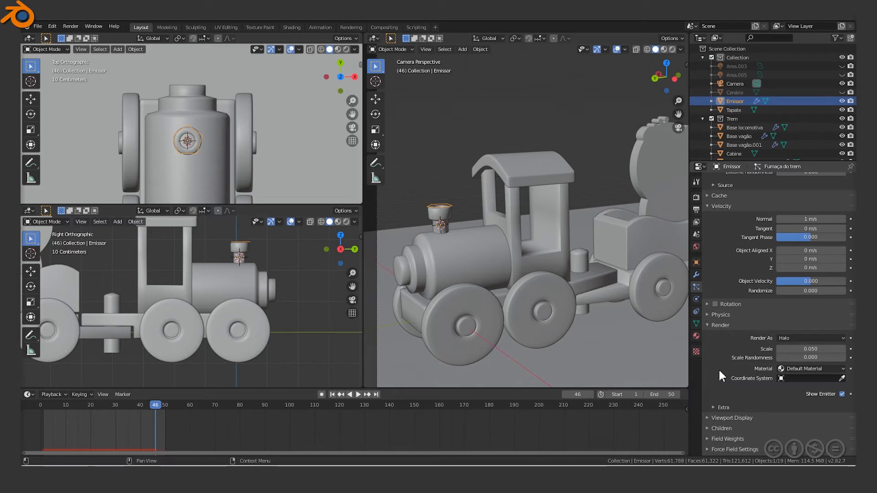
Set the particles' render scale to 1.000 and preview the animation from frame 11.
click(805, 349)
text(0.32)
key(Return)
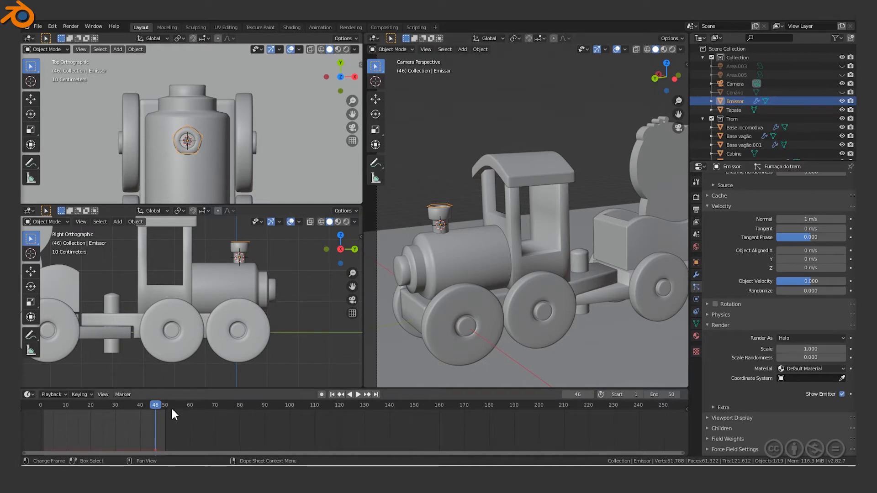
key(ctrl+shift+space)
drag(75, 403, 67, 402)
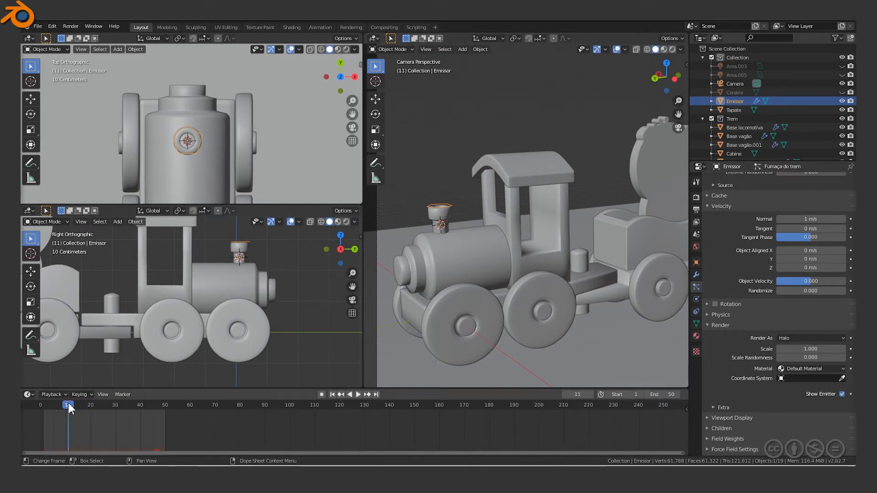
key(space)
key(space)
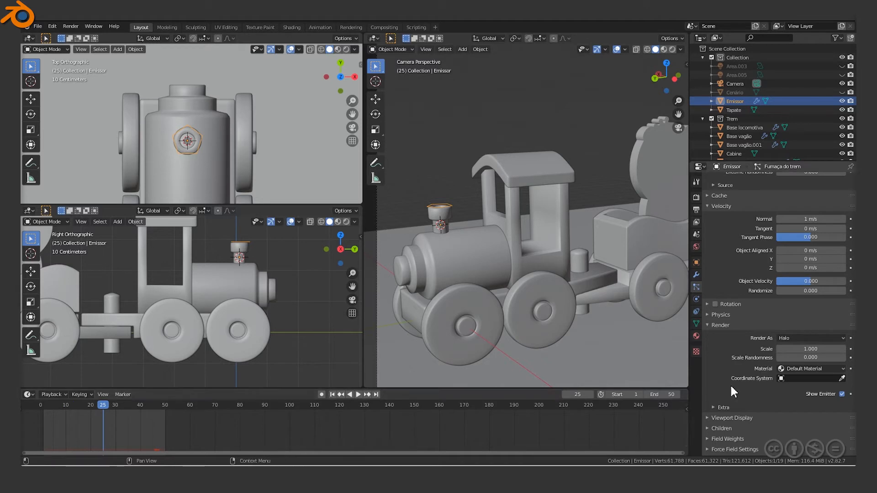
Examine the particle cache's bake options and leave only the emission and velocity settings expanded.
scroll(730, 383, down, 3)
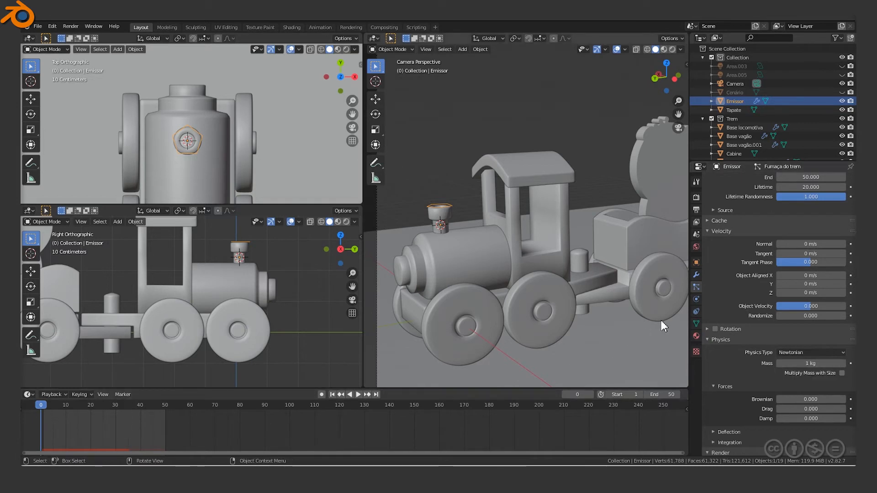
scroll(736, 270, up, 3)
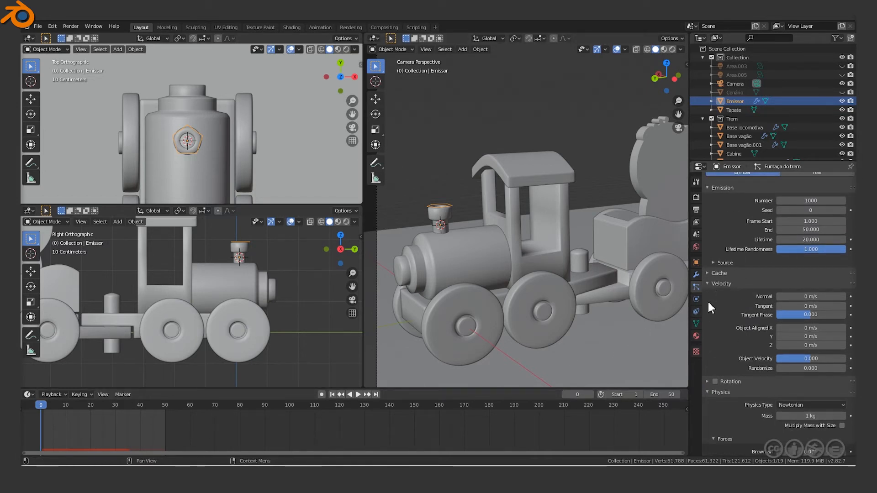
click(709, 285)
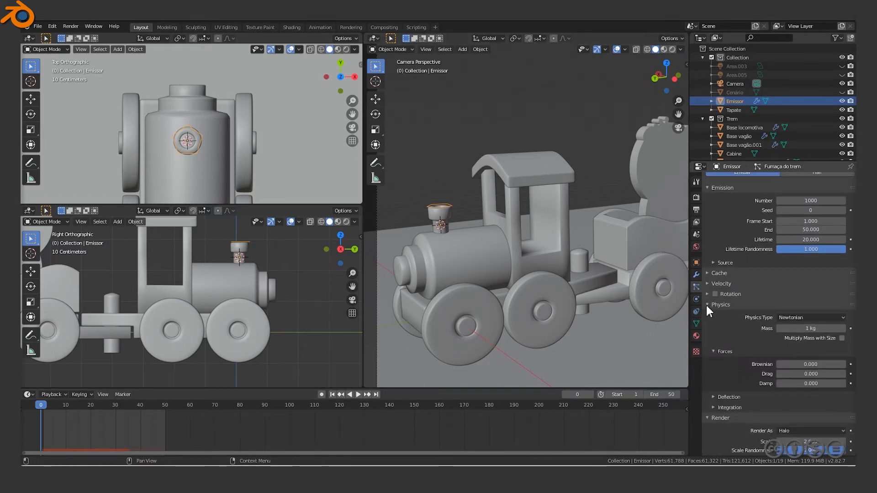
click(707, 305)
scroll(706, 312, up, 3)
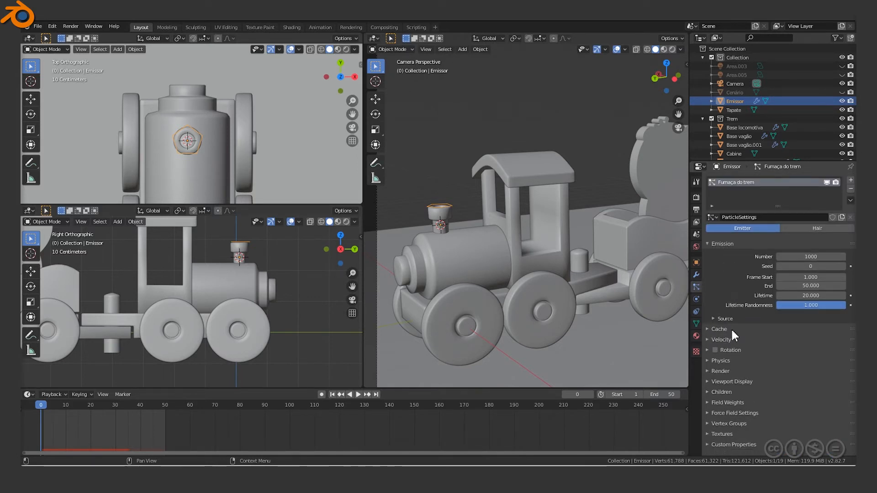
click(708, 330)
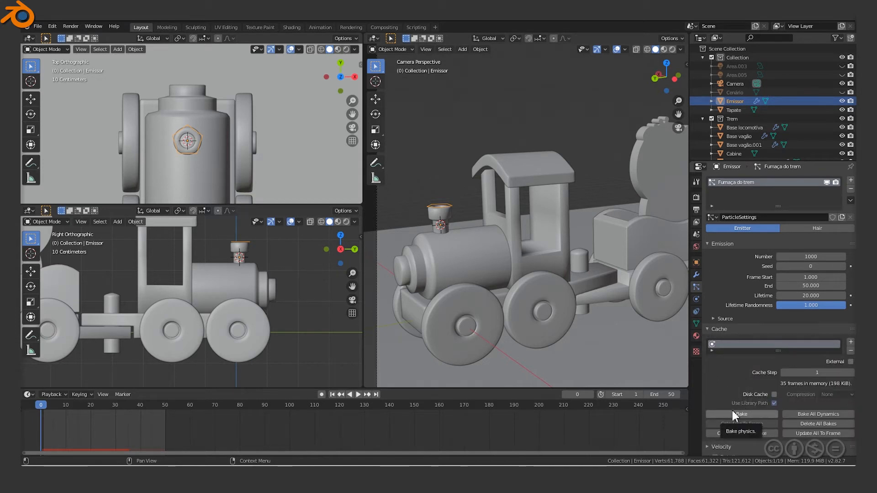
click(708, 329)
click(708, 341)
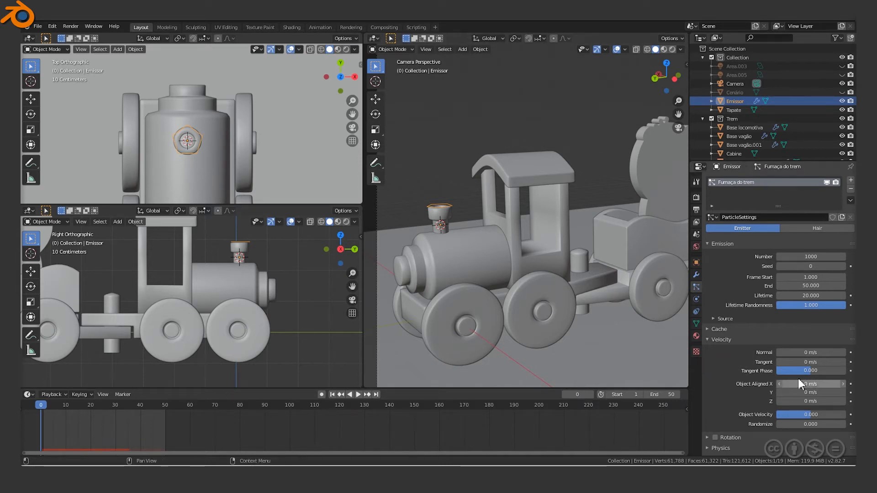
Set the particles' normal velocity to 4 m/s and preview the animation.
click(811, 353)
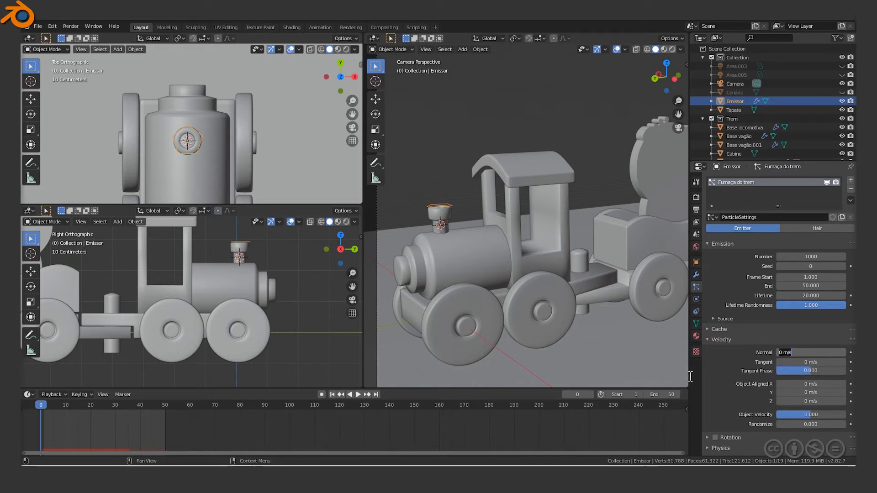
text(4)
key(Return)
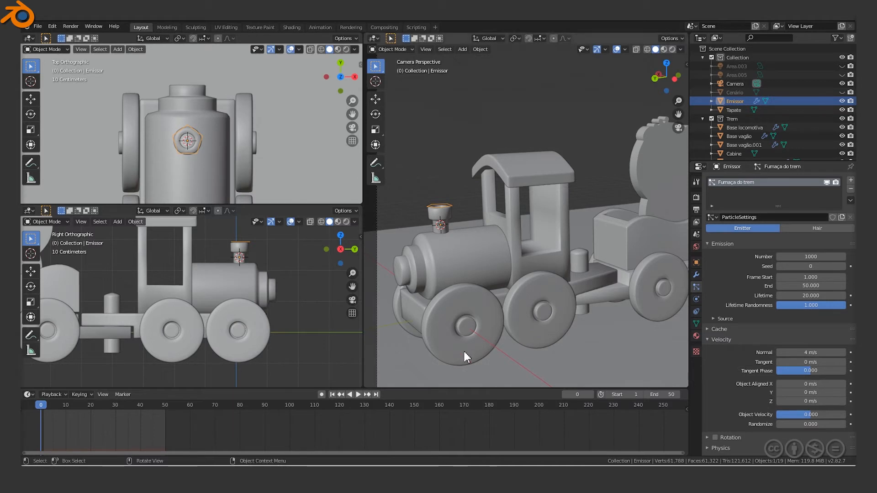
key(space)
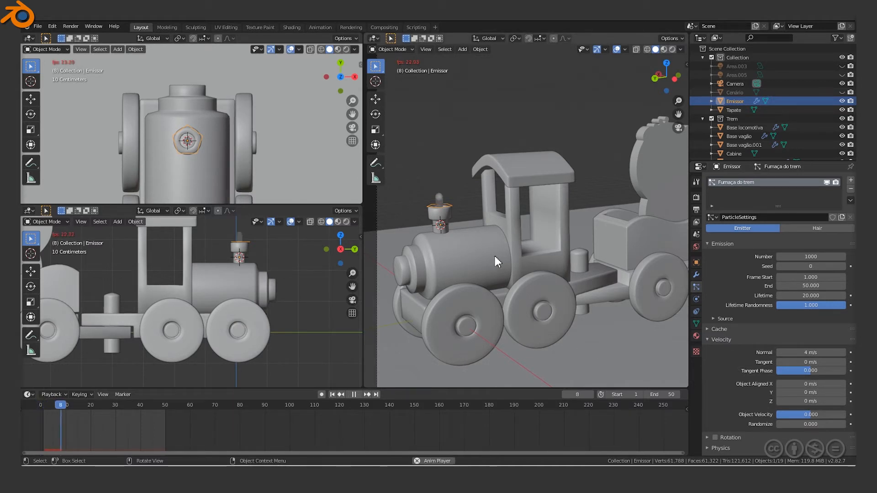
key(space)
Set the particles' normal velocity to 7 m/s and play the animation from frame 0.
click(811, 352)
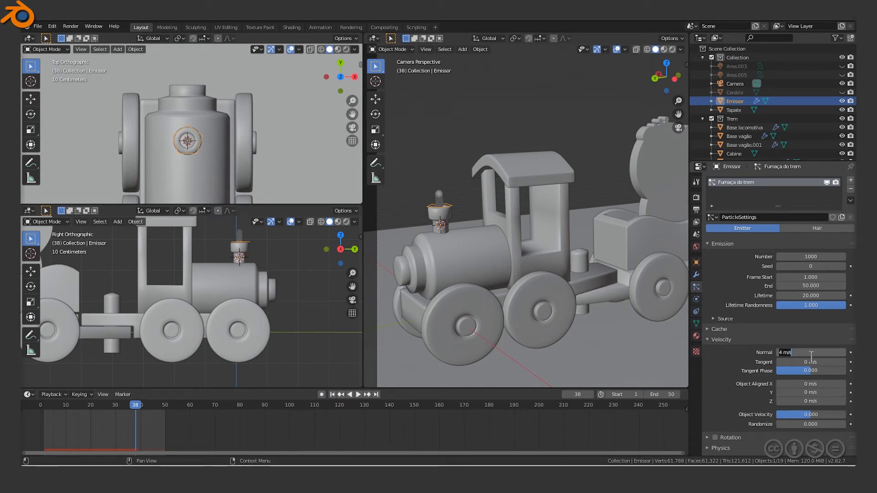
text(7)
key(Return)
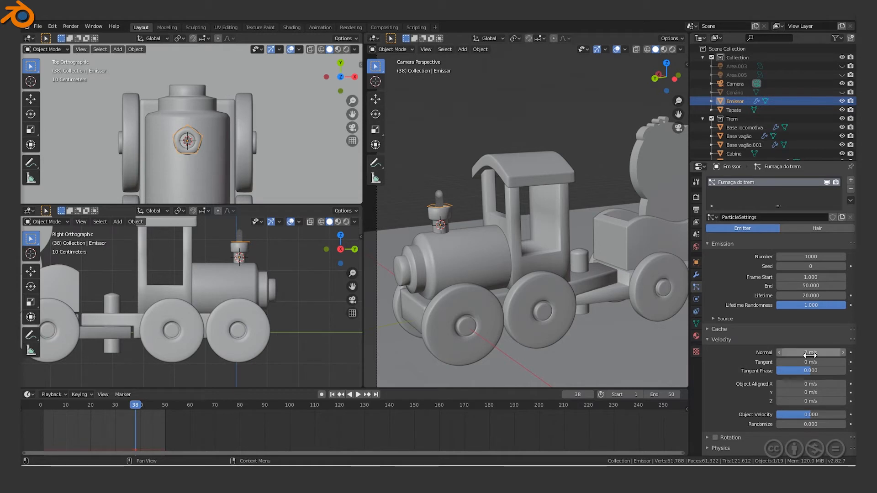
drag(135, 406, 39, 418)
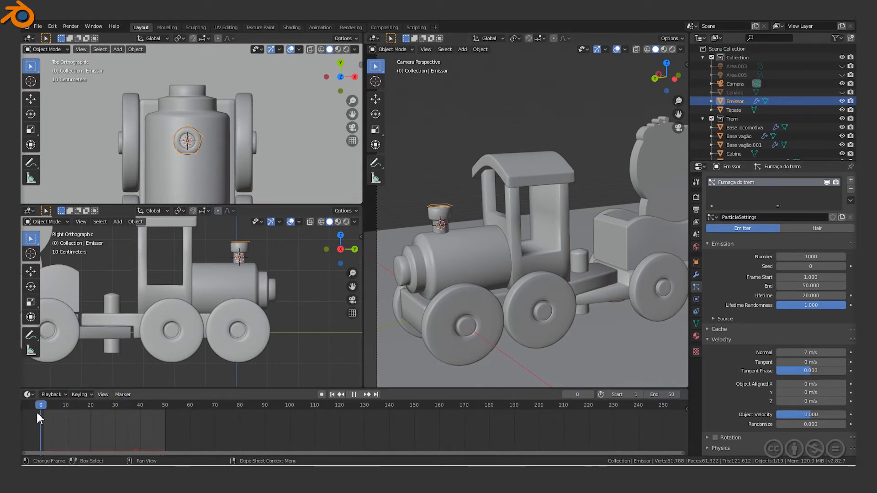
key(space)
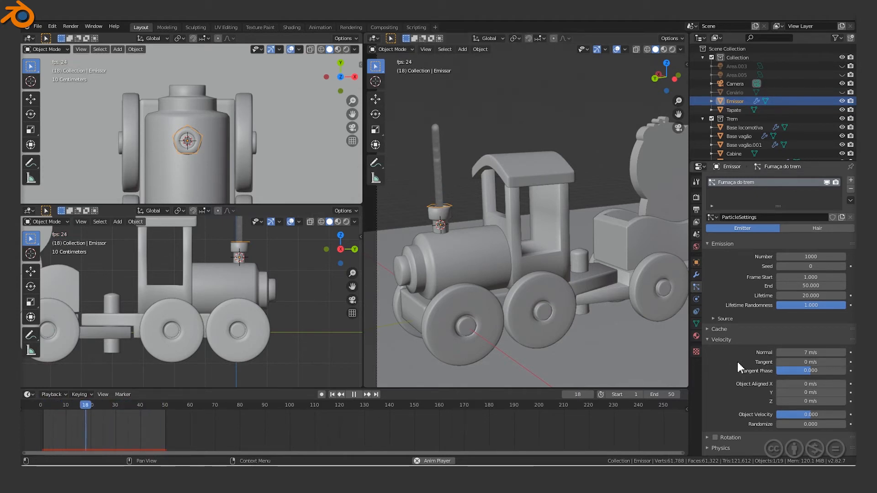
Try object velocity values of about 0.36 and 1 on the particles, and reset the value to 0.
scroll(727, 365, down, 1)
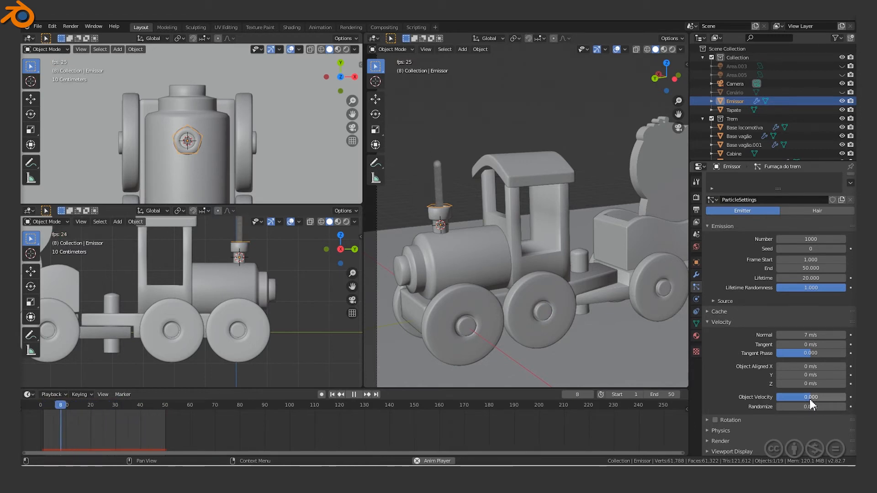
drag(808, 399, 819, 396)
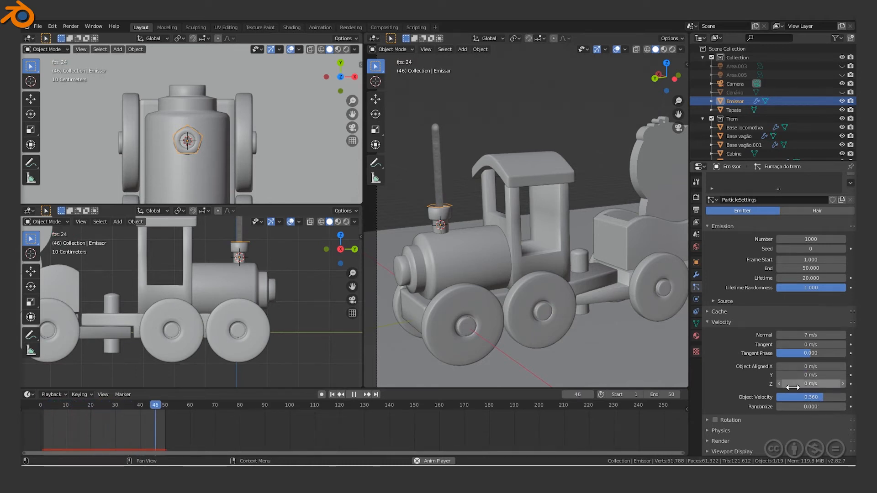
click(810, 398)
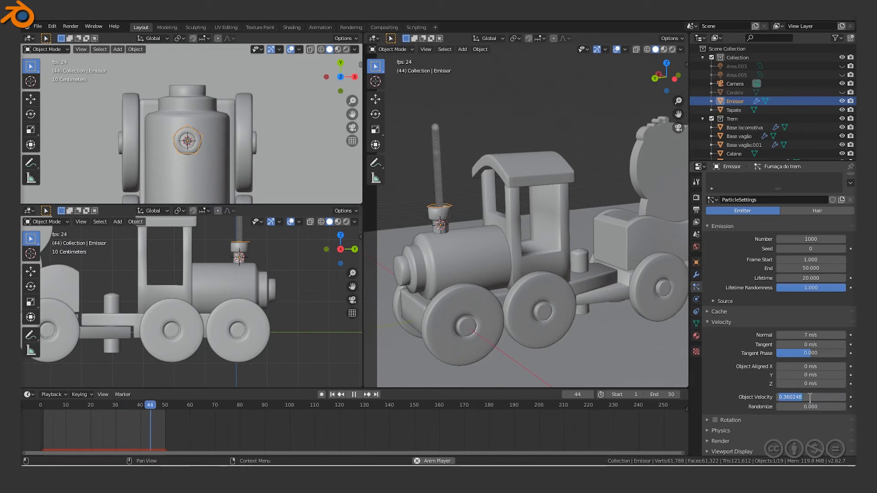
text(1)
key(Return)
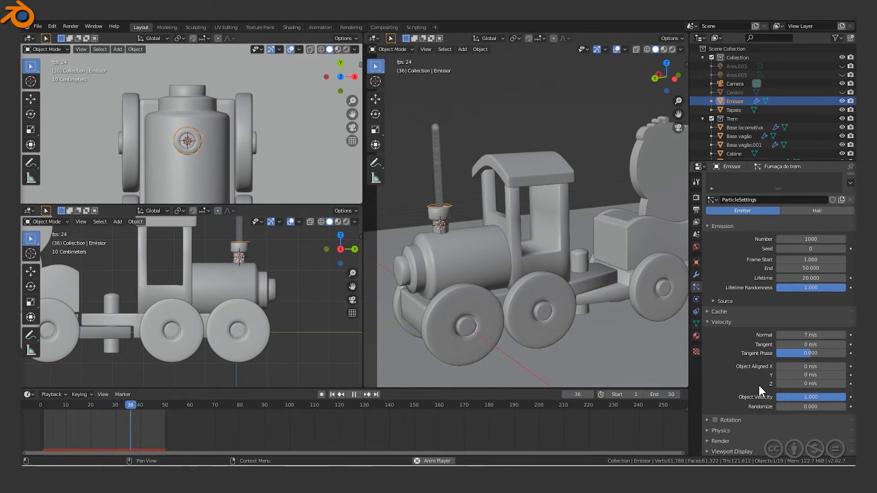
click(817, 397)
text(0)
key(Return)
Set the particle velocity randomization to 0.320 and the number of emitted particles to 100.
drag(807, 408, 824, 407)
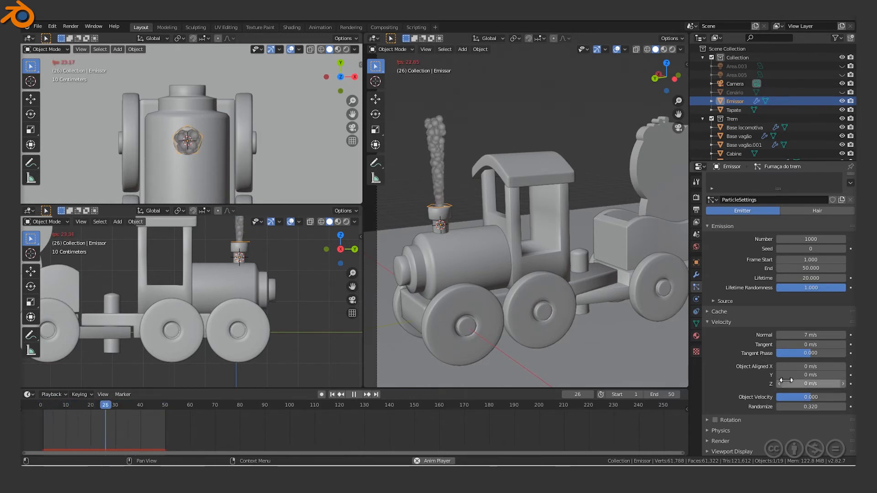
click(812, 239)
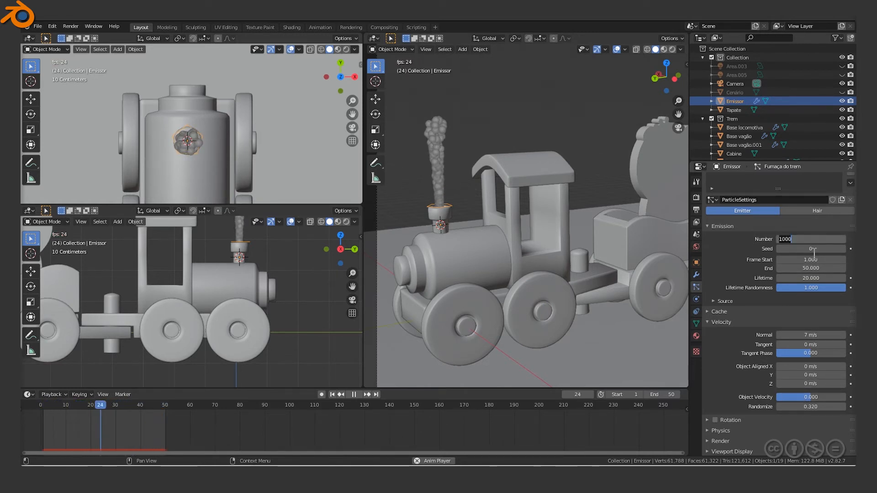
text(100)
key(Return)
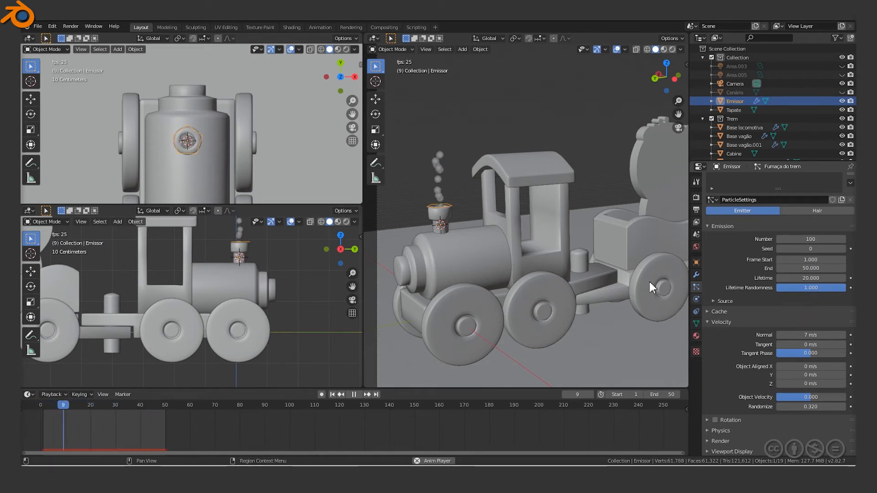
In the particle render settings, keep Halo as the render type and set the scale to 1.000.
scroll(730, 385, down, 3)
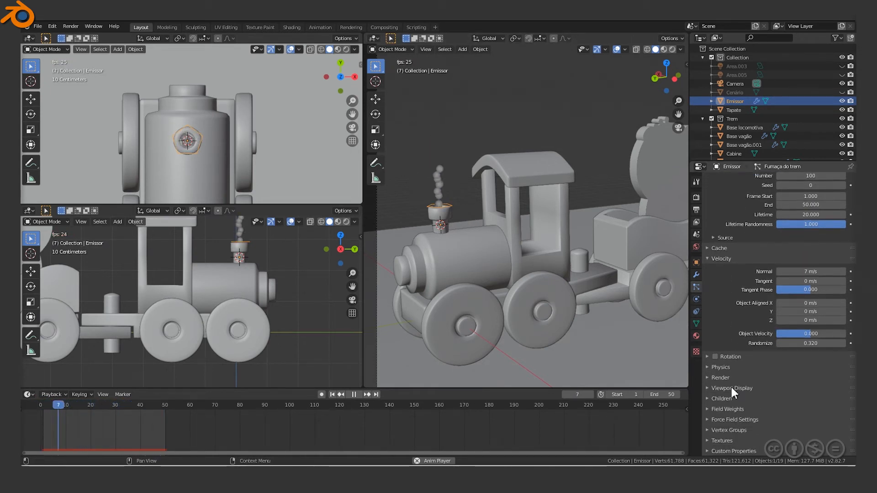
click(706, 377)
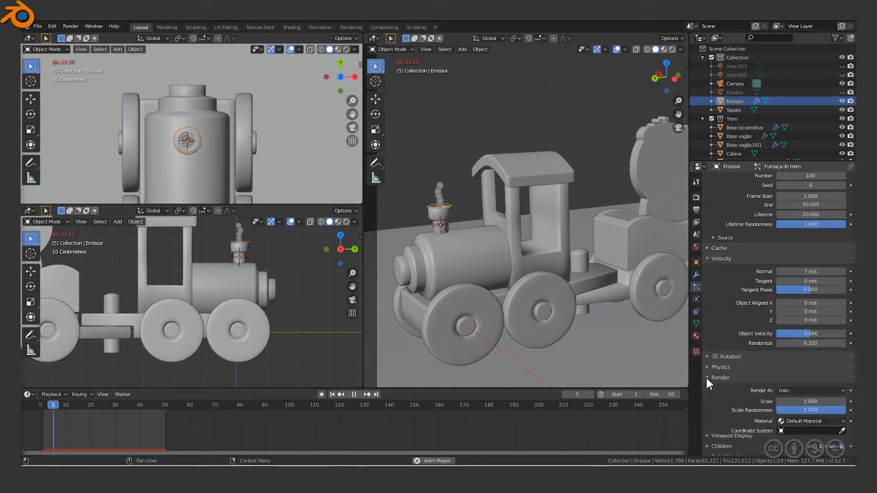
scroll(714, 393, down, 2)
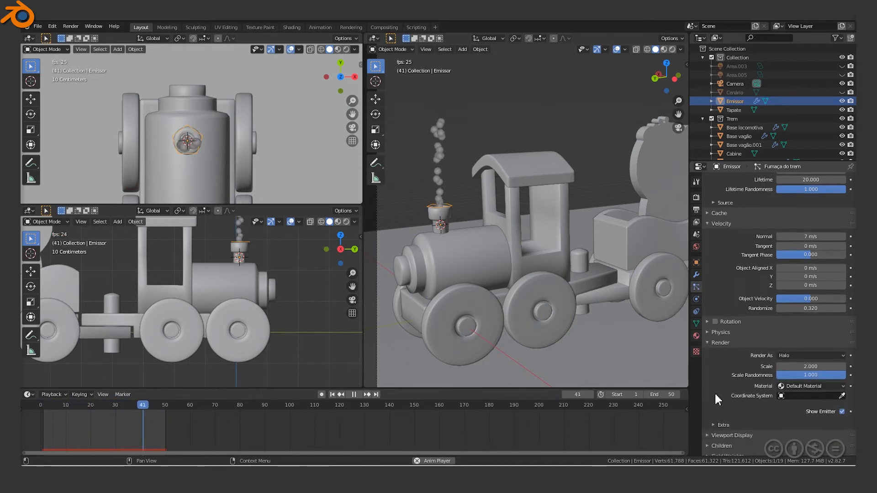
click(791, 356)
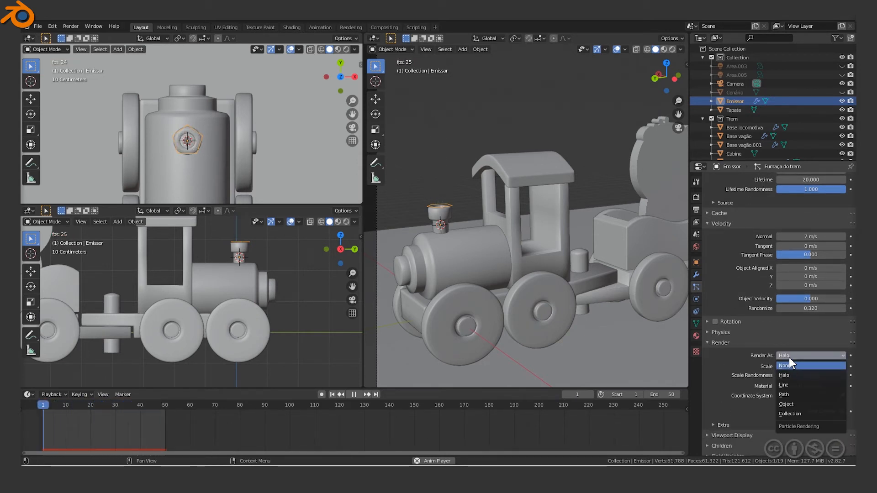
click(787, 353)
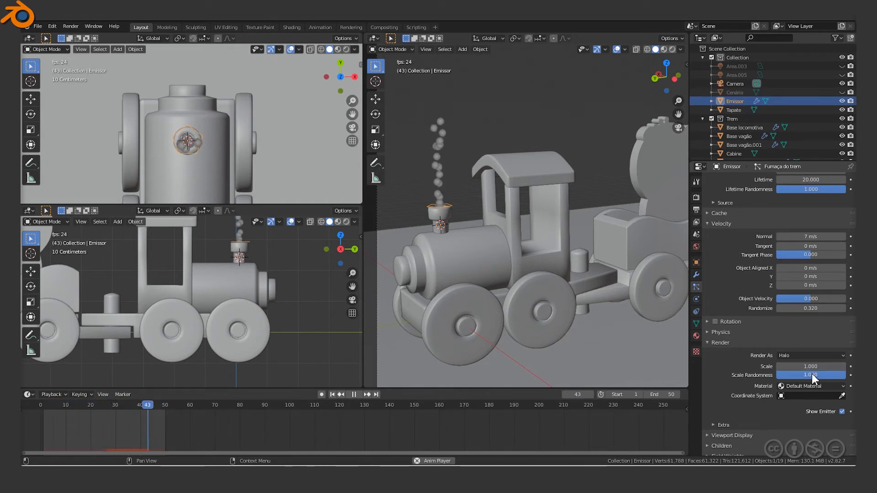
Set the particles' render scale to 2.000 and the scale randomness to 0.000.
click(812, 374)
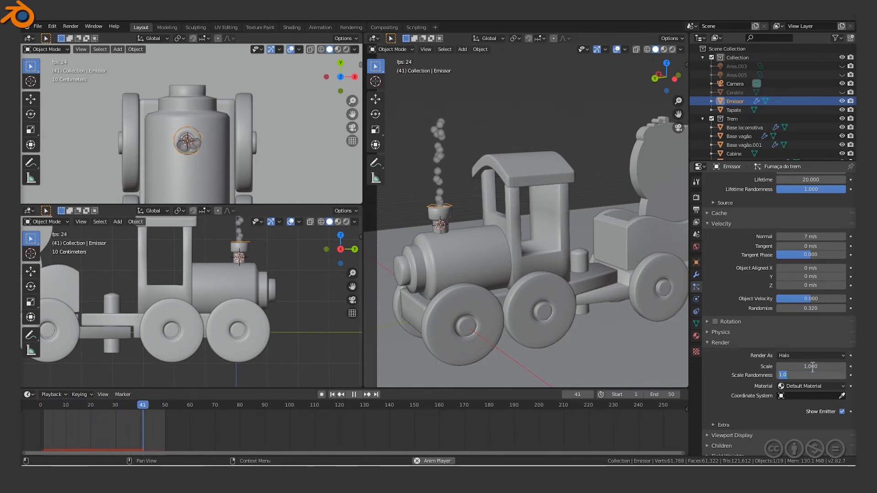
click(812, 366)
text(2)
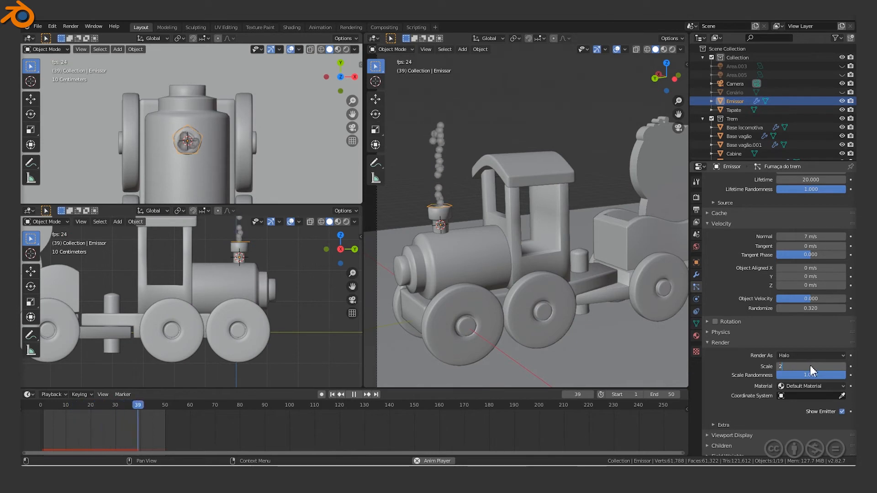
key(Return)
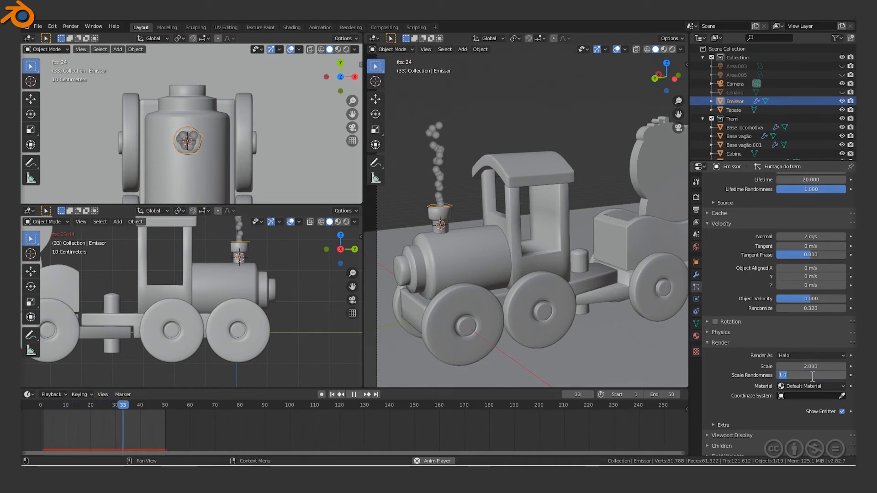
key(BackSpace)
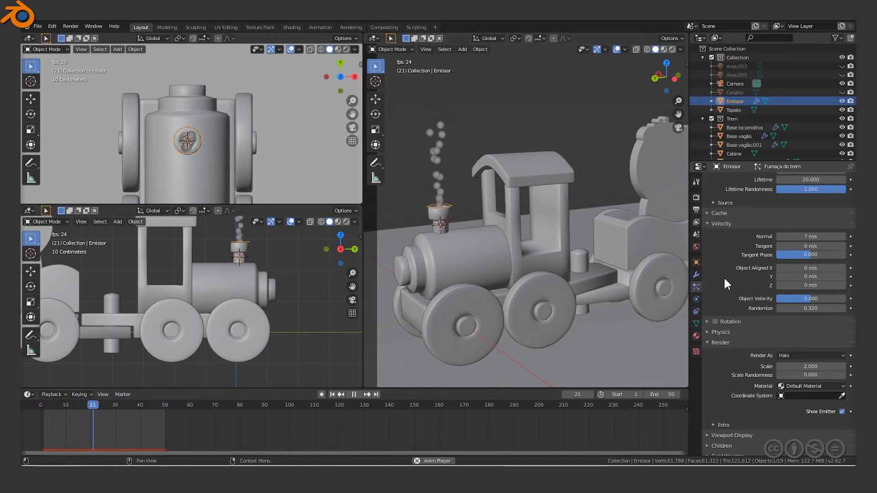
In the particles' Newtonian physics forces, set the drag to 0.3 with the animation playing.
click(708, 332)
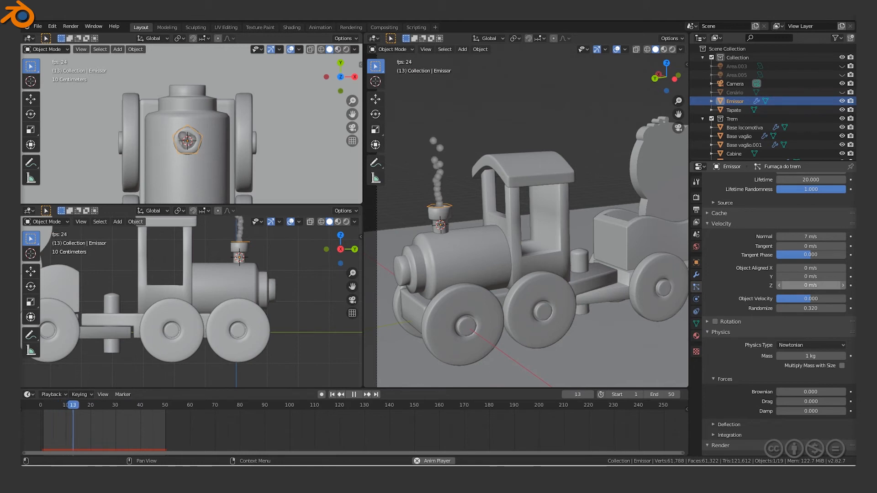
key(space)
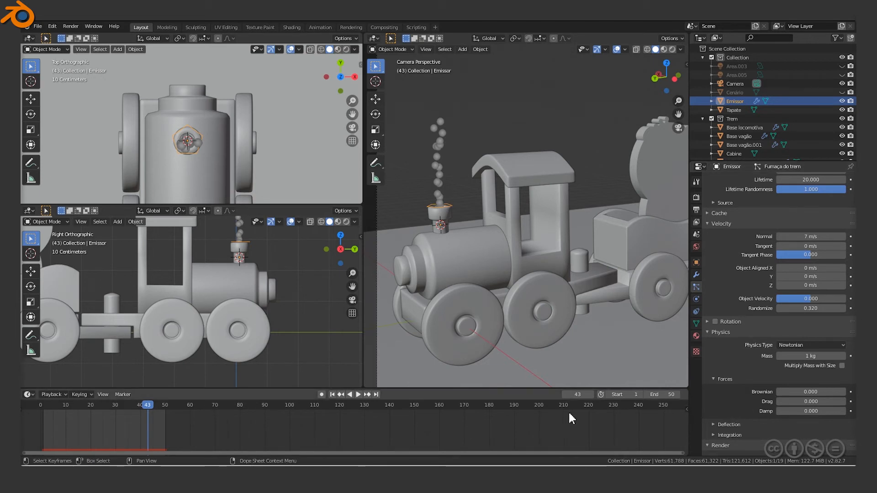
key(space)
click(809, 402)
text(0.3)
key(Return)
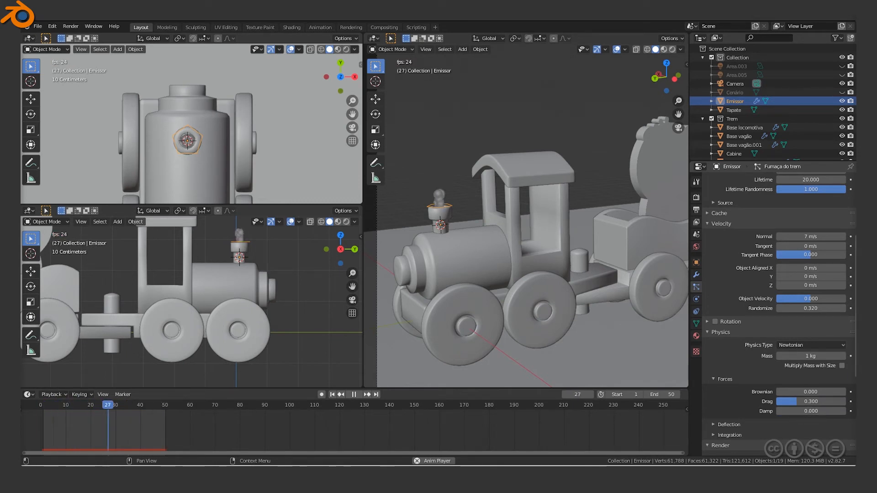
Switch to the Blender manual's Newtonian page in the browser and read the Brownian, Drag and Damp force descriptions.
click(272, 132)
double_click(457, 131)
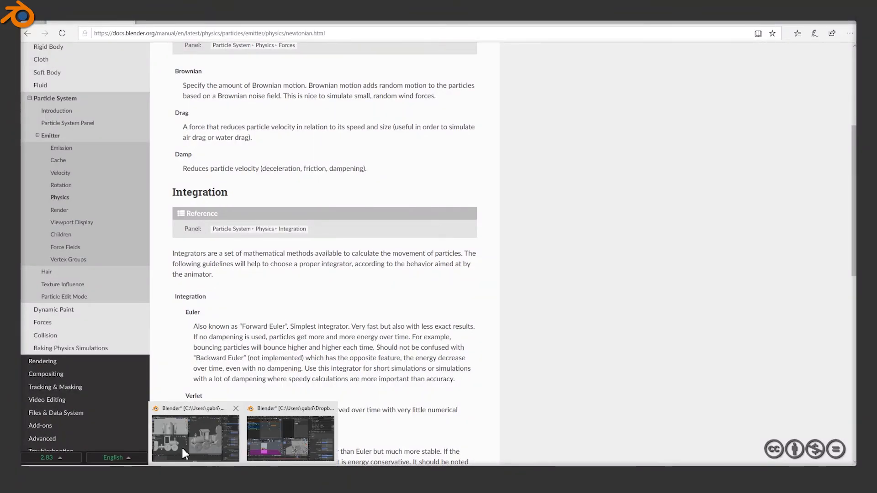
click(188, 436)
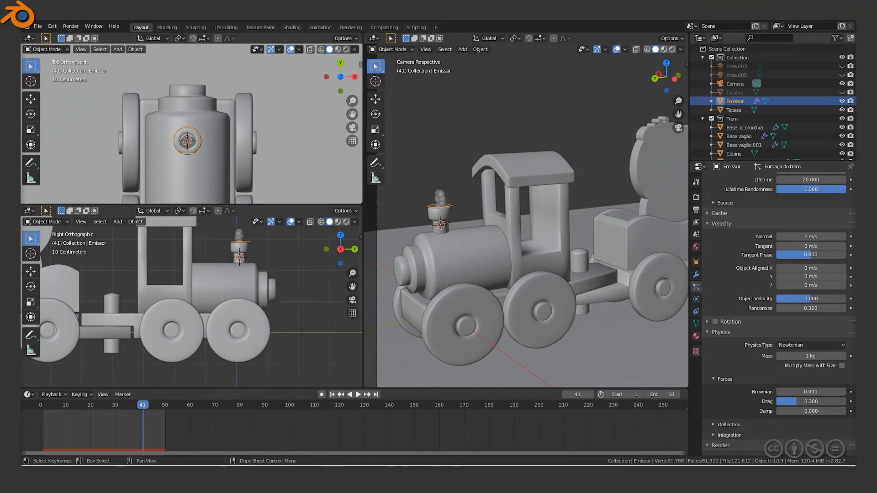
mouse_move(117, 472)
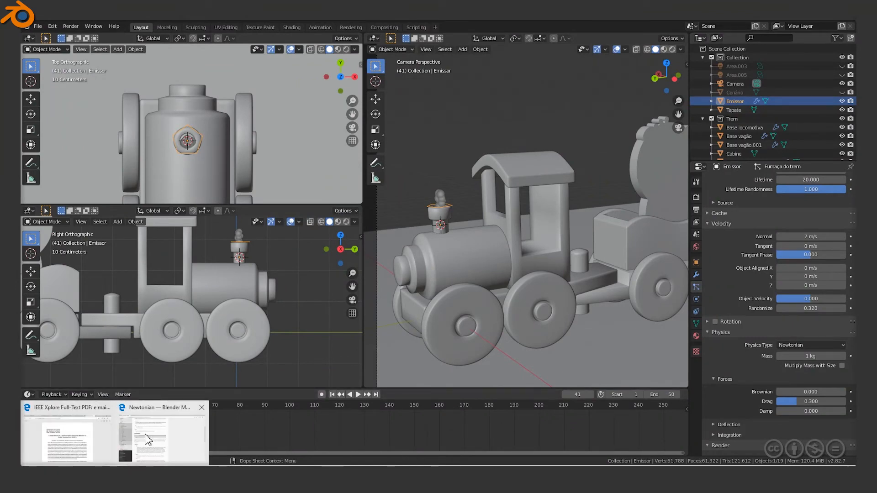
click(145, 436)
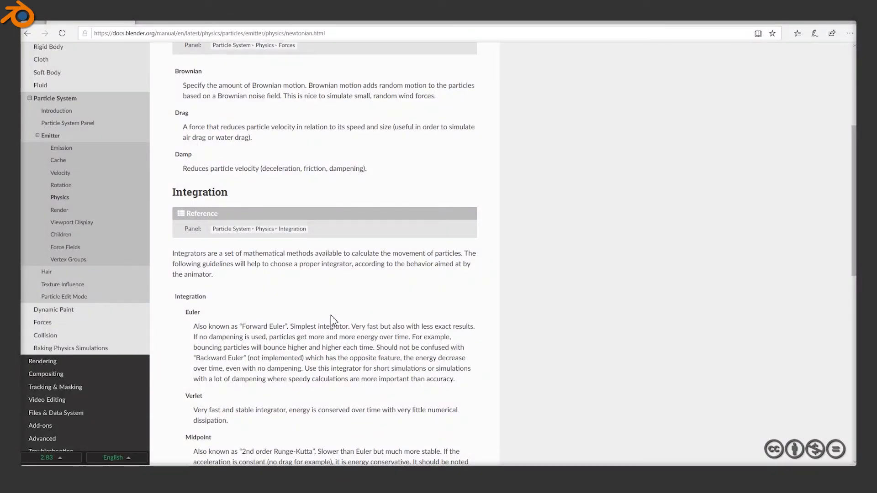
scroll(332, 320, up, 5)
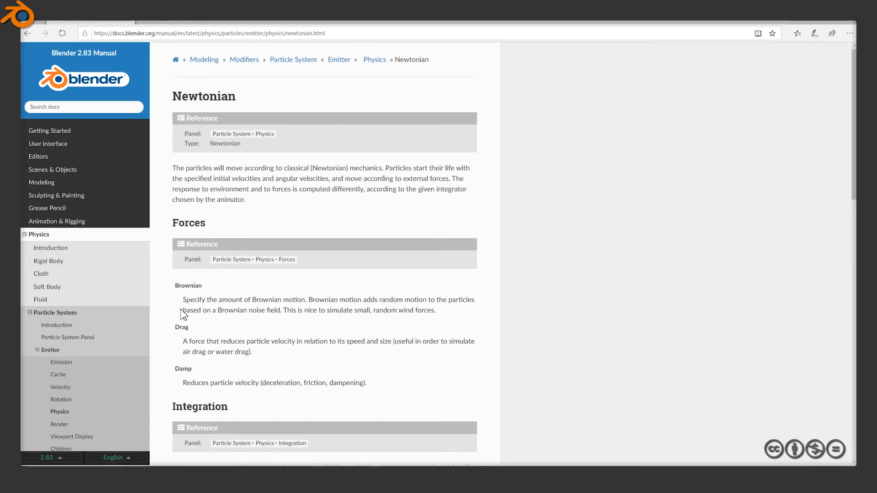
drag(181, 329, 196, 355)
click(222, 358)
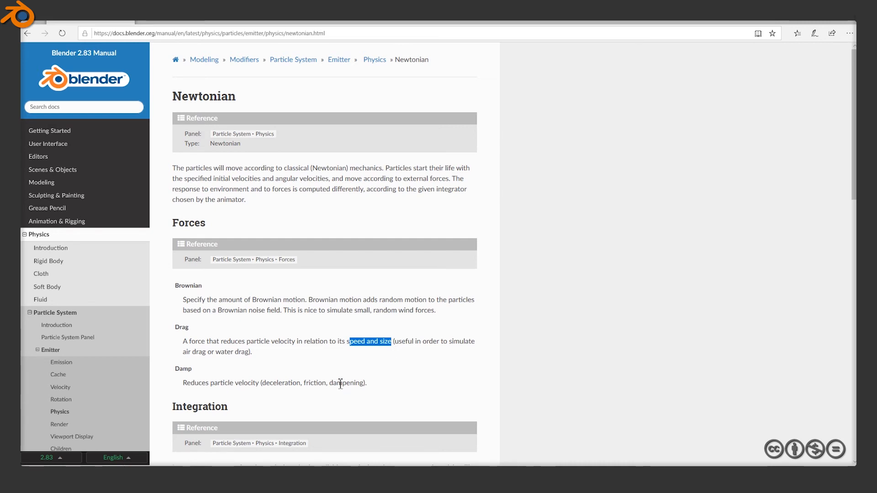
drag(253, 385, 242, 385)
Skim the Integration, Timestep, Subframes and Deflection sections of the Newtonian manual page.
scroll(286, 381, down, 5)
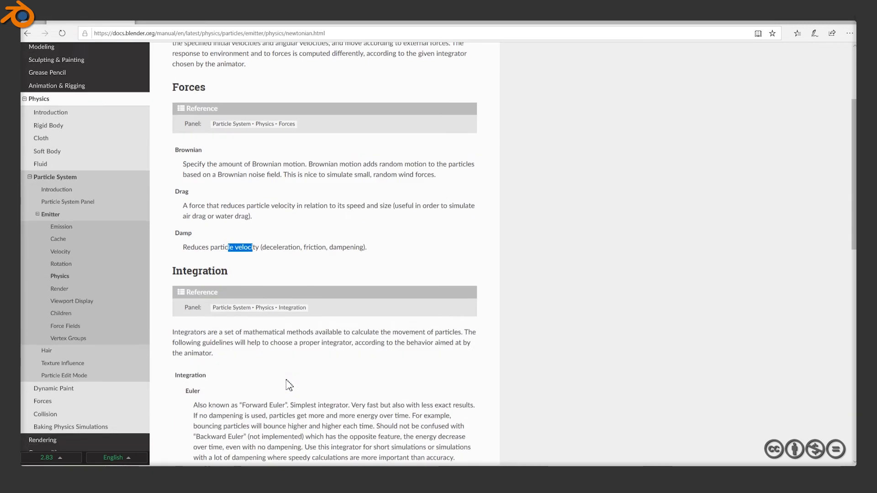
scroll(287, 380, down, 3)
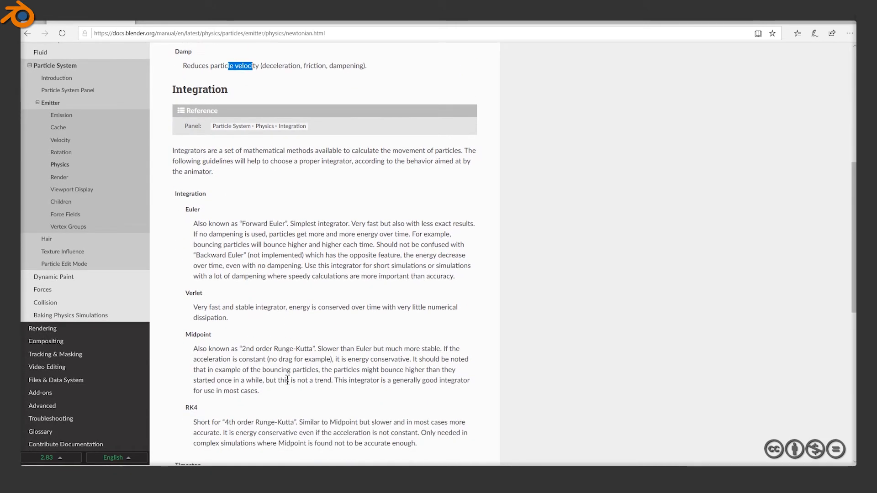
scroll(268, 359, down, 6)
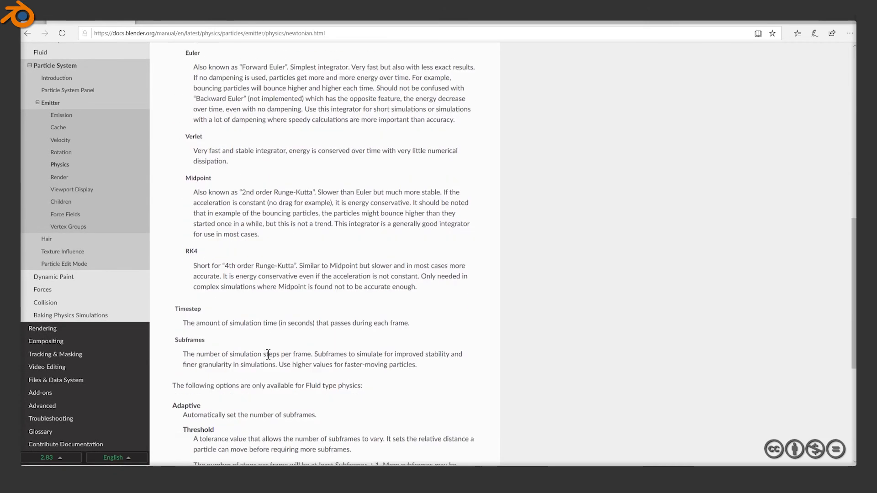
scroll(268, 356, down, 2)
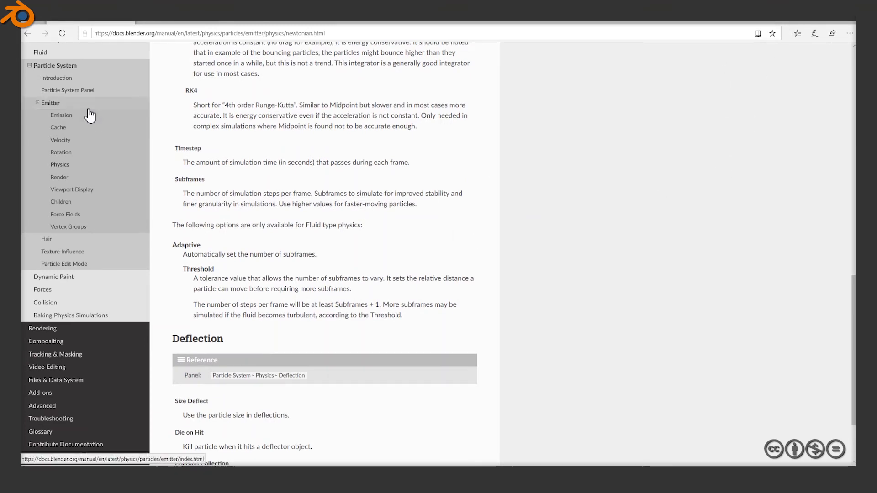
Open the manual's Particle System Panel page, read it through to the Types of Particle Systems section, and return to Blender.
click(87, 90)
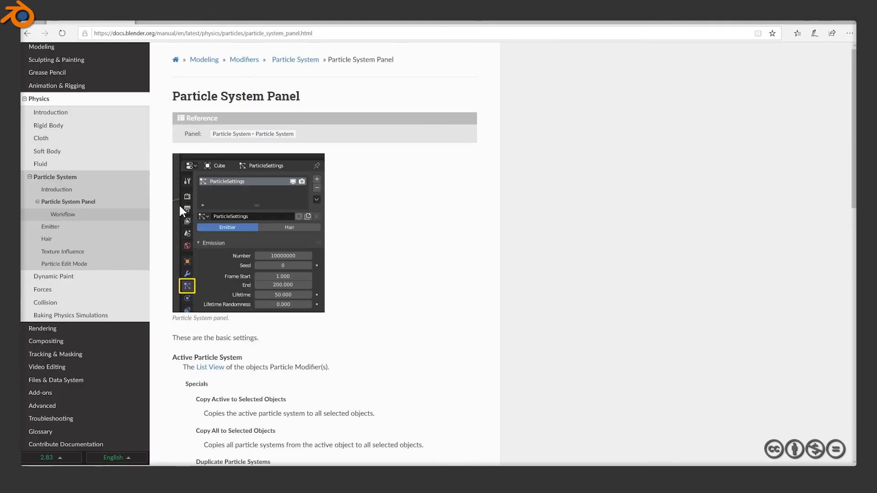
scroll(382, 272, down, 3)
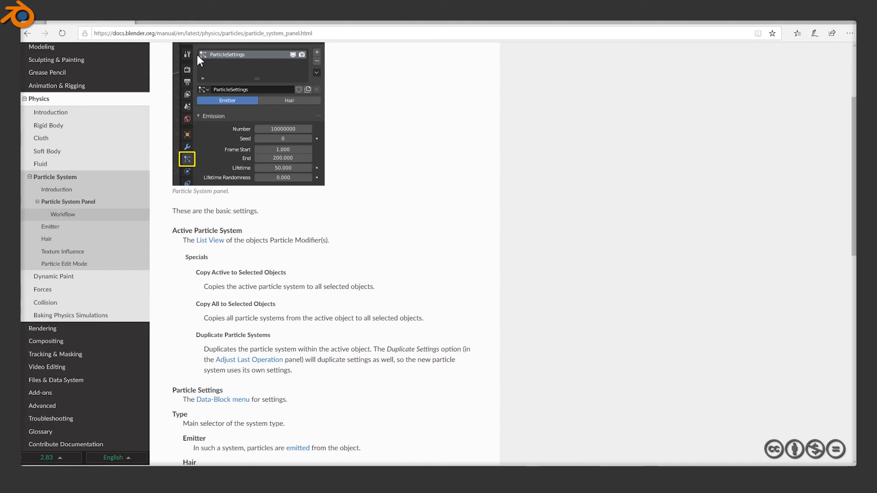
drag(154, 34, 129, 33)
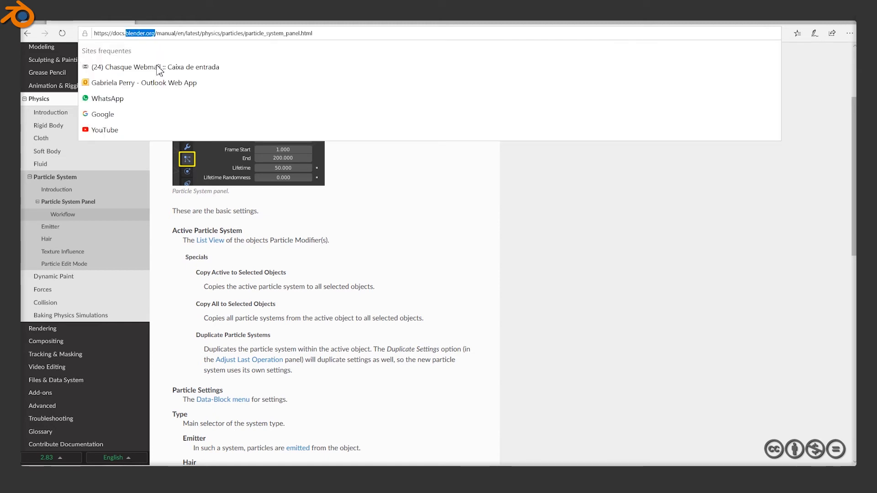
click(424, 268)
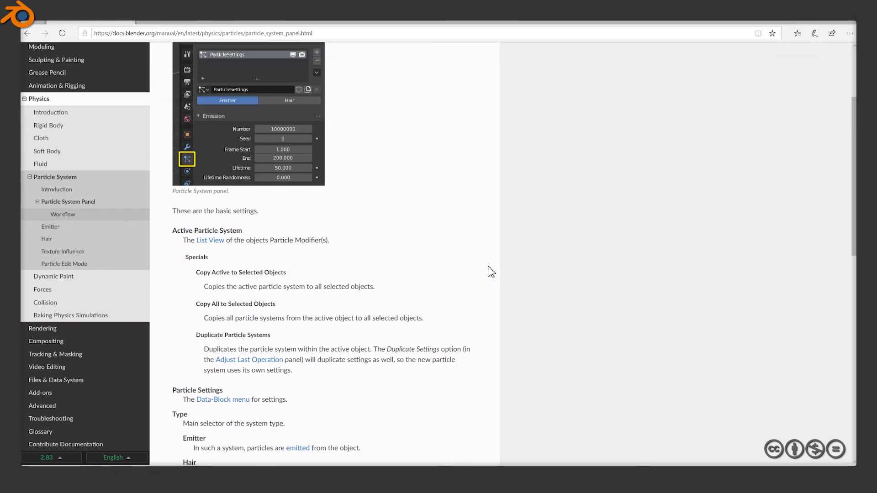
scroll(490, 271, down, 8)
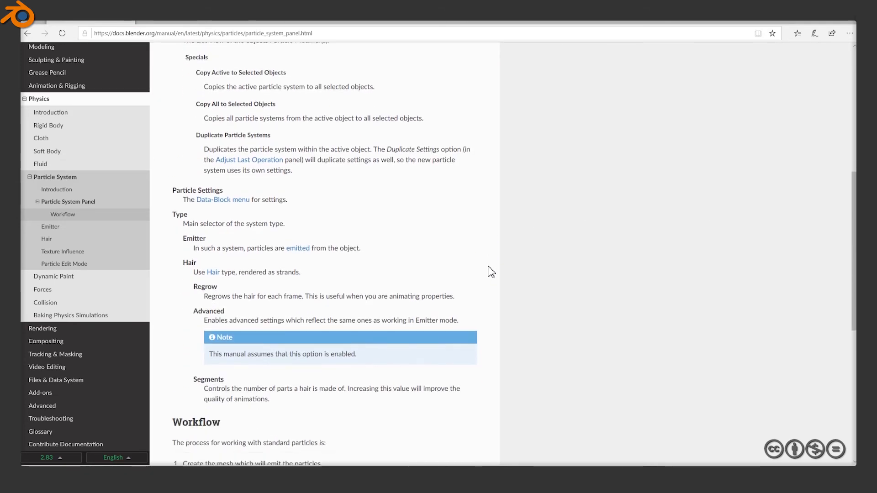
scroll(490, 271, down, 3)
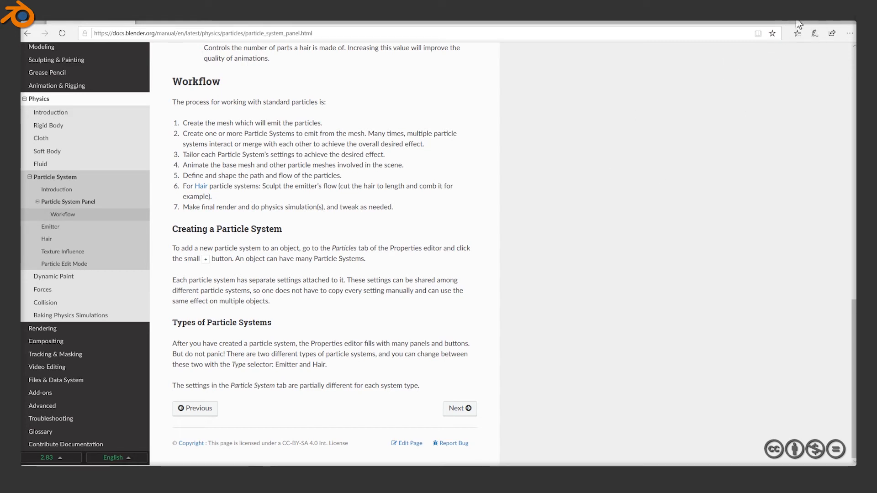
click(828, 22)
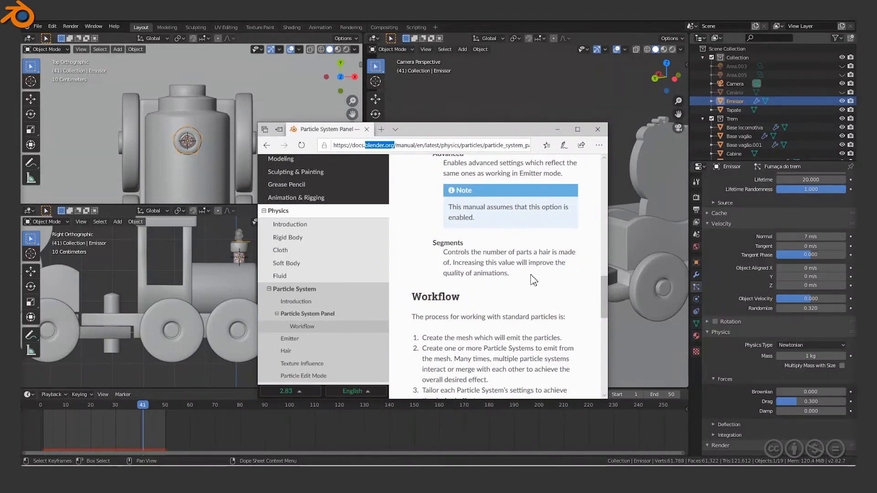
click(563, 133)
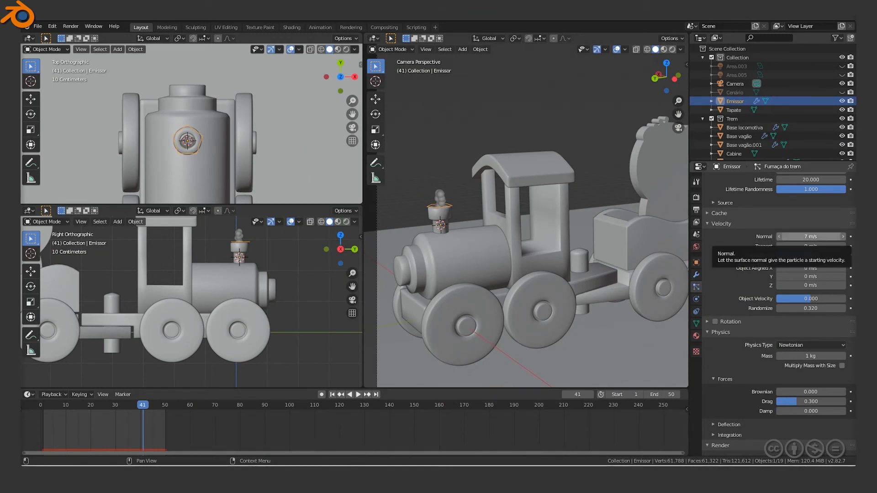
Look up the Normal velocity setting in the online manual, browse the Emitter topic index, and return to Blender.
key(F1)
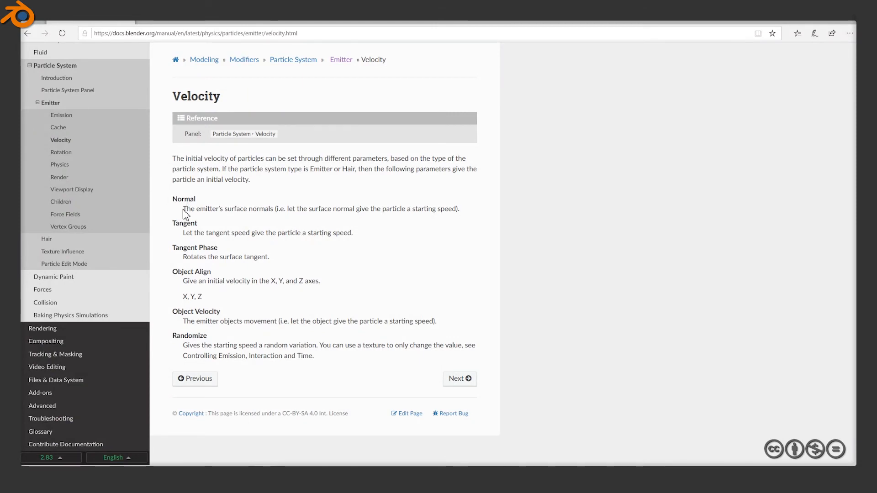
drag(183, 211, 230, 211)
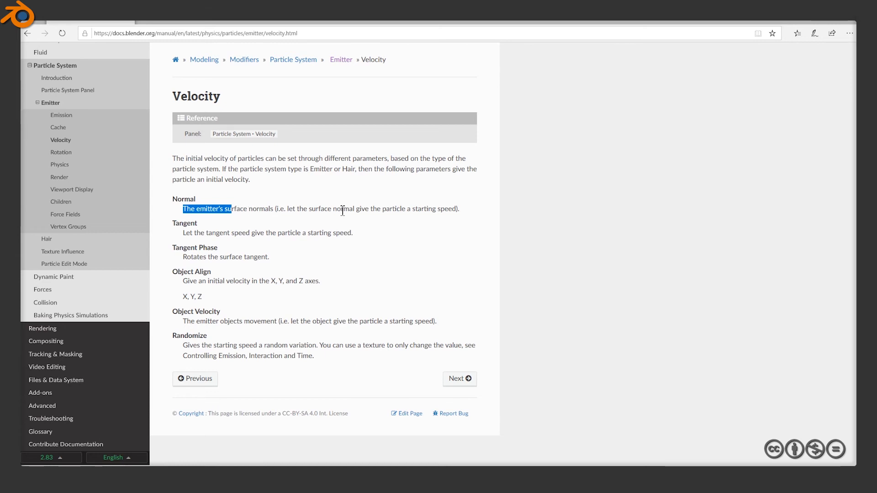
drag(456, 209, 398, 213)
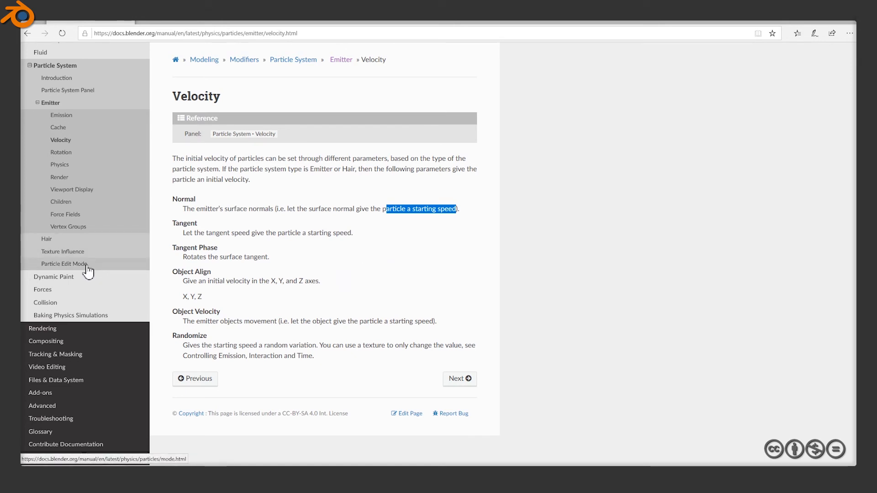
click(51, 103)
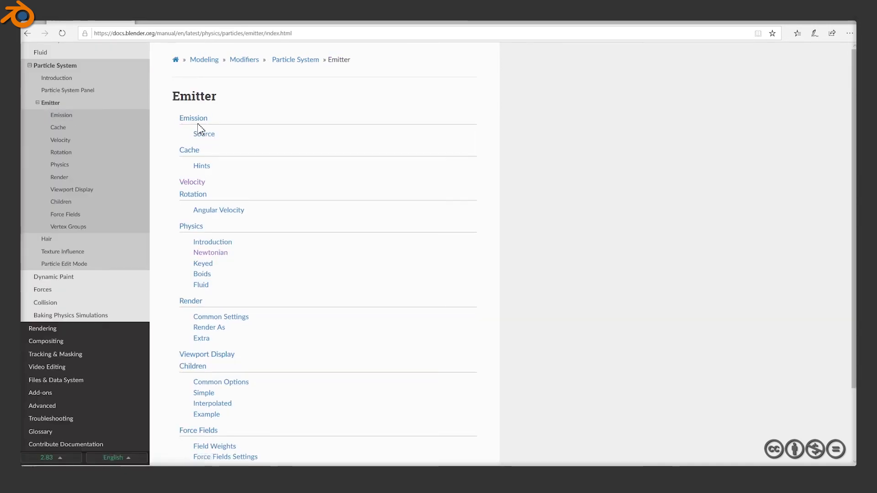
scroll(269, 378, down, 3)
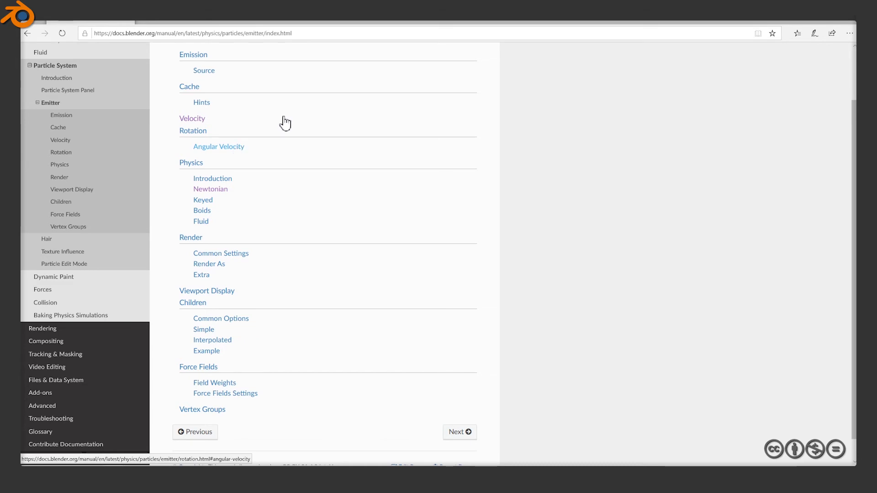
click(807, 21)
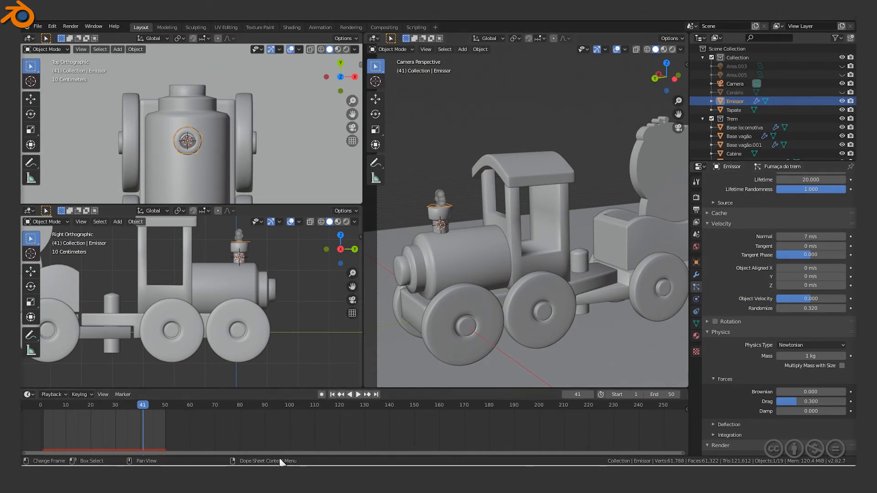
With the animation playing, set the particles' drag to 0.089, normal velocity to 8.65 m/s and velocity randomization to 1.330, and stop playback.
key(space)
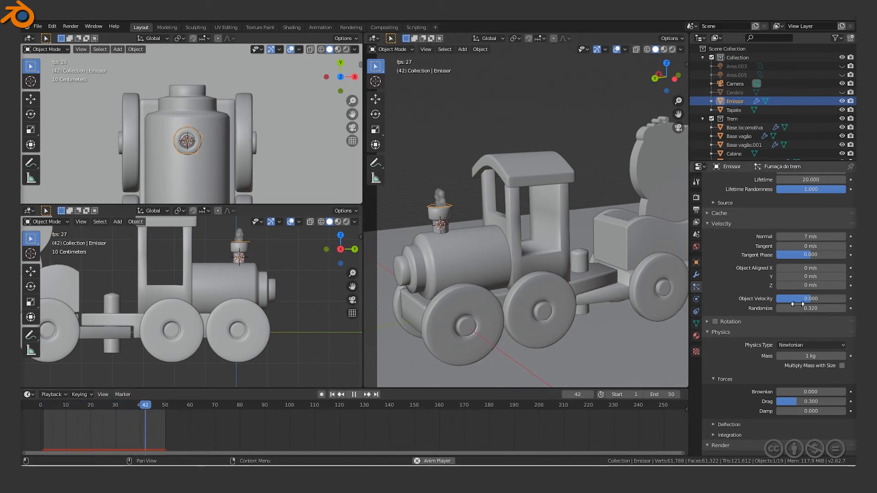
drag(796, 404, 781, 404)
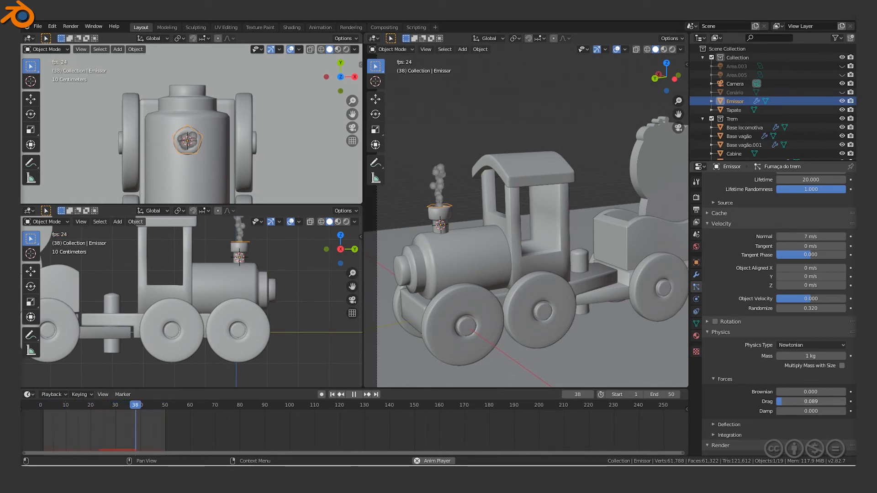
drag(811, 236, 830, 237)
mouse_move(807, 308)
mouse_down()
mouse_move(822, 308)
mouse_move(814, 308)
mouse_up()
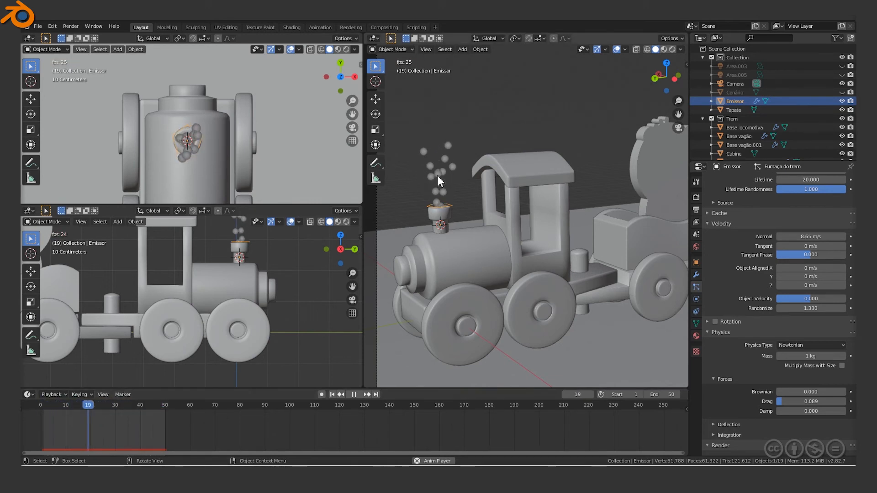
key(space)
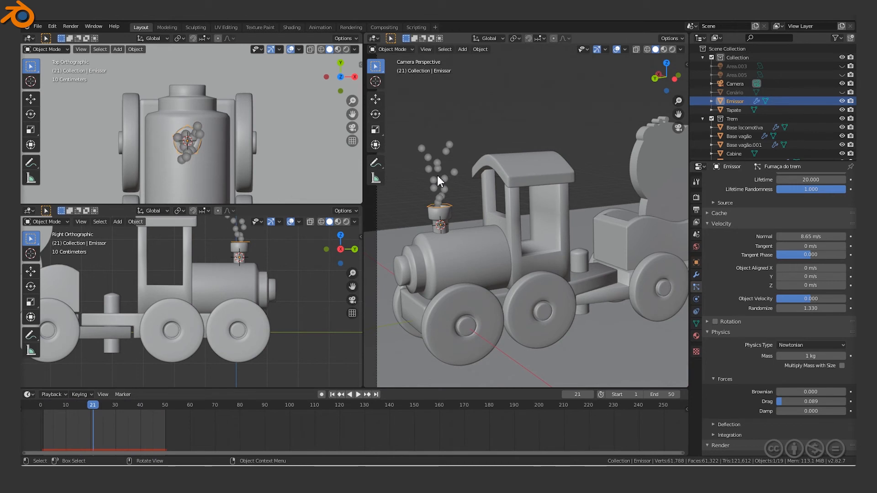
Deselect the emitter and add an ico sphere mesh at the 3D cursor in the locomotive's chimney.
click(490, 102)
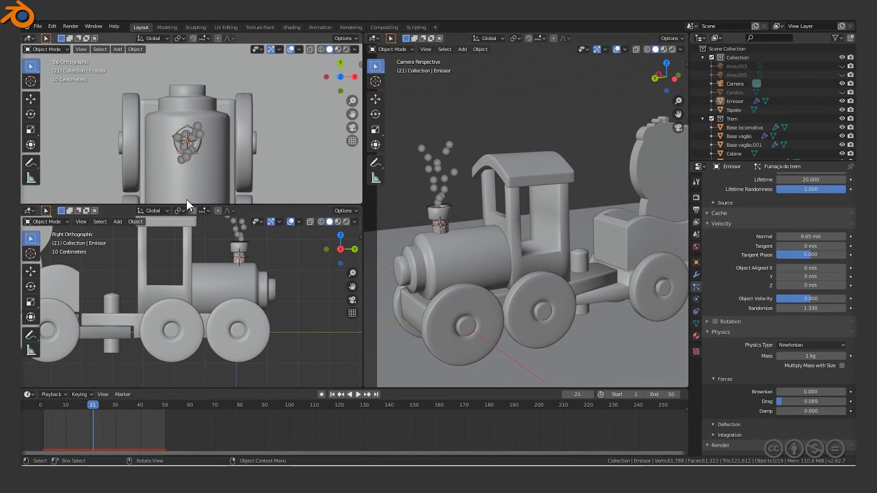
scroll(215, 149, down, 3)
scroll(253, 260, down, 3)
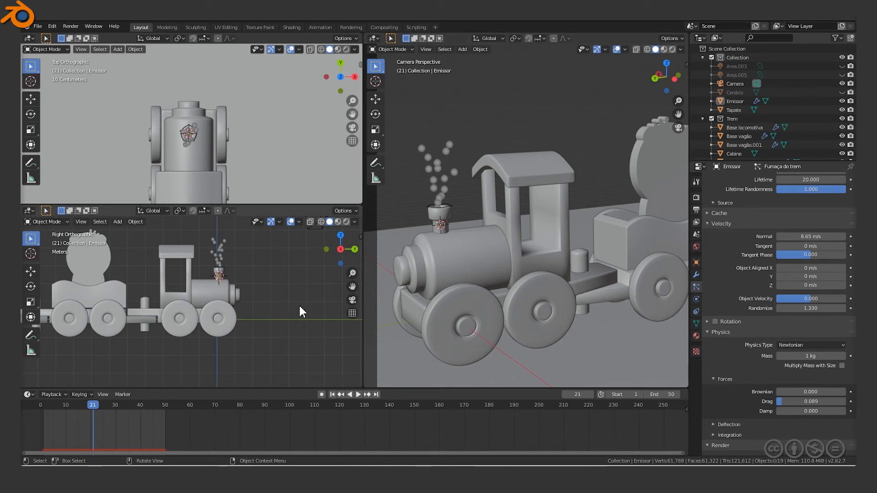
key(shift+a)
mouse_move(270, 297)
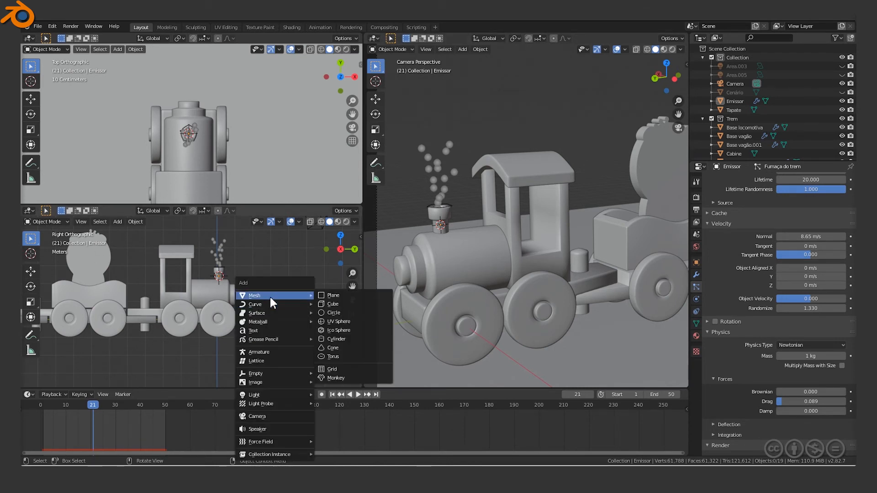
click(342, 331)
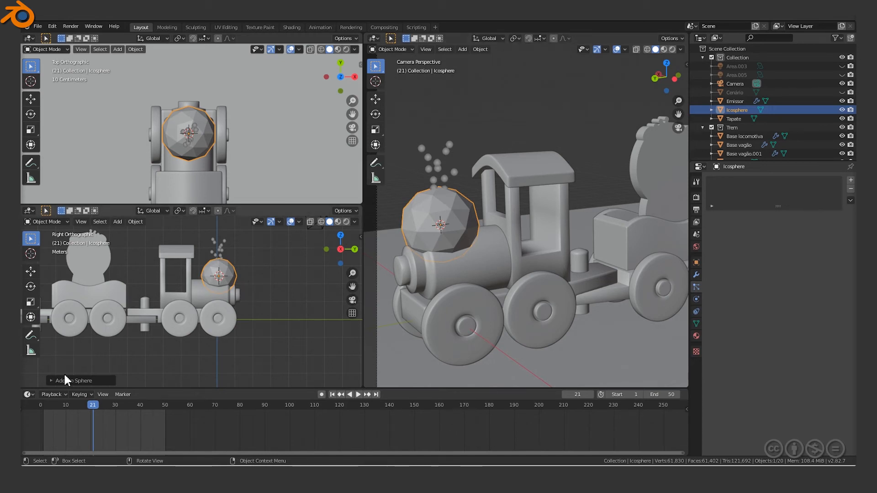
Reduce the new ico sphere to 1 subdivision, leaving its radius as it is.
click(51, 381)
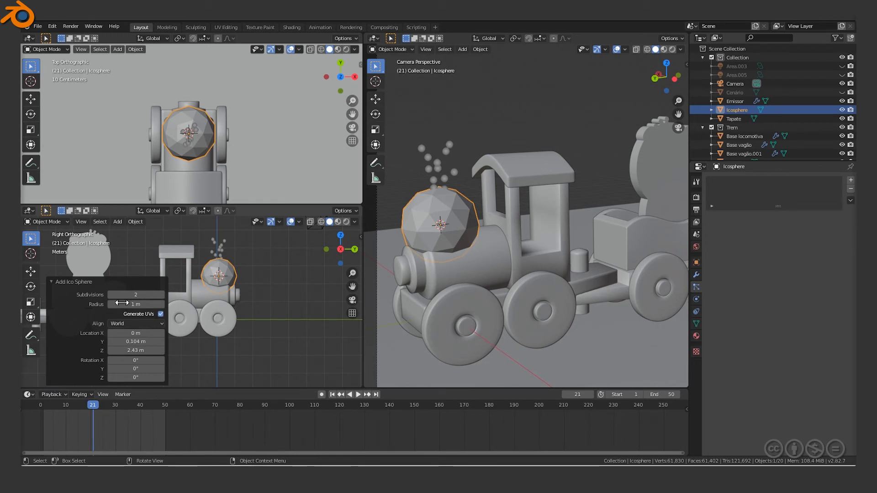
click(136, 295)
text(1)
key(Return)
click(136, 304)
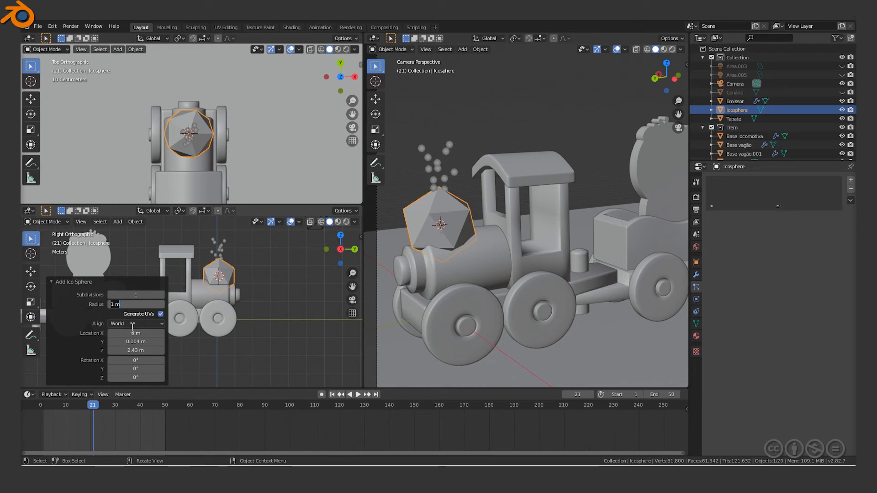
click(231, 276)
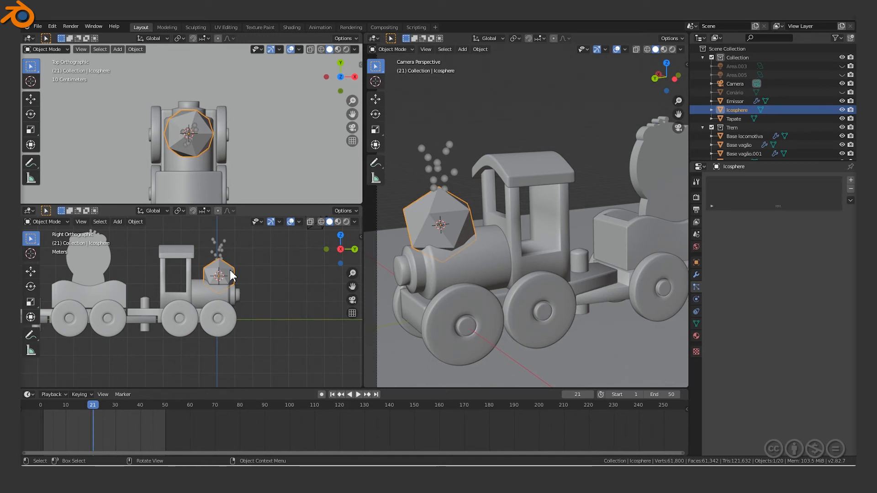
Scale the ico sphere's whole mesh in Edit Mode to about 0.27 and return to Object Mode.
key(Tab)
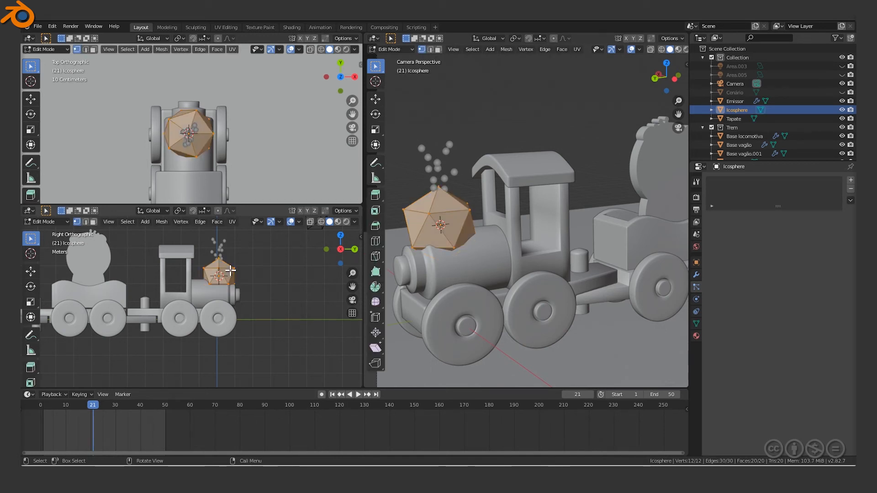
key(s)
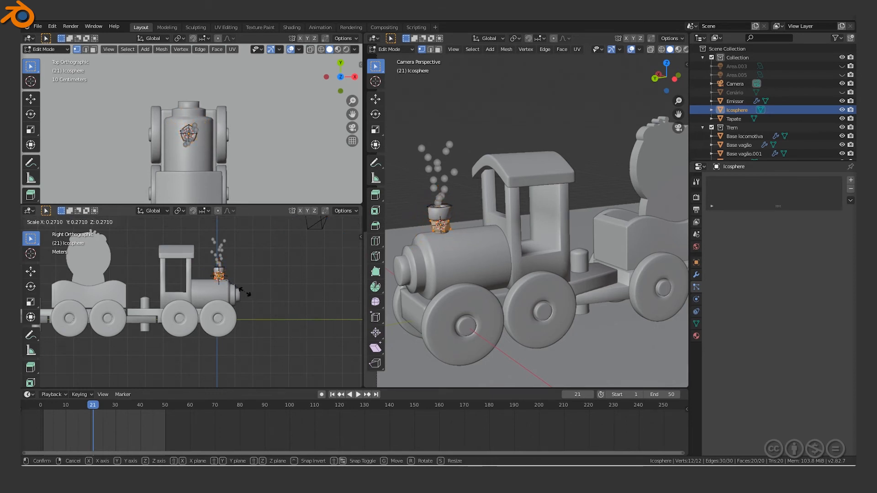
click(269, 301)
key(Tab)
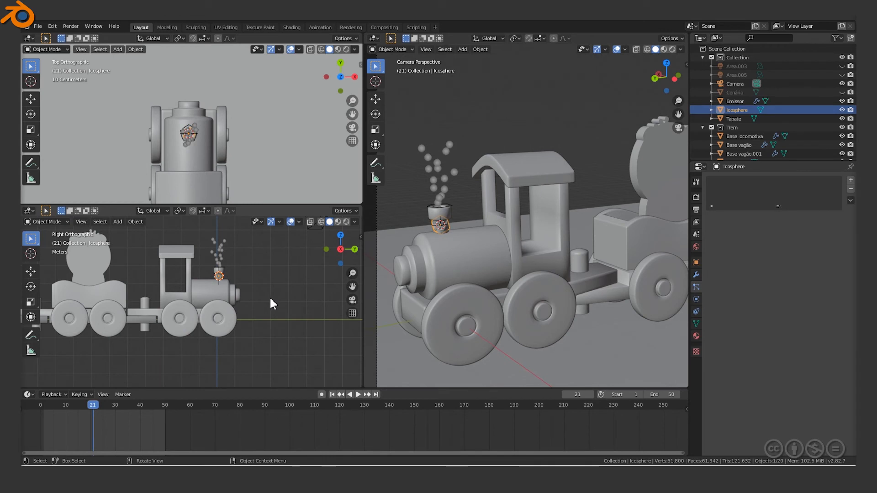
Rename the ico sphere object as "Partícula de fumaça".
double_click(739, 110)
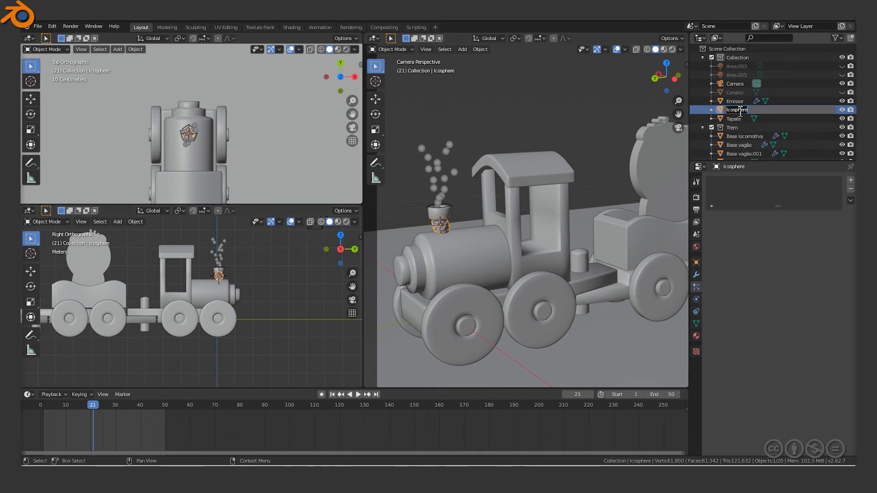
text(Part)
text(icula de fumaça)
key(Return)
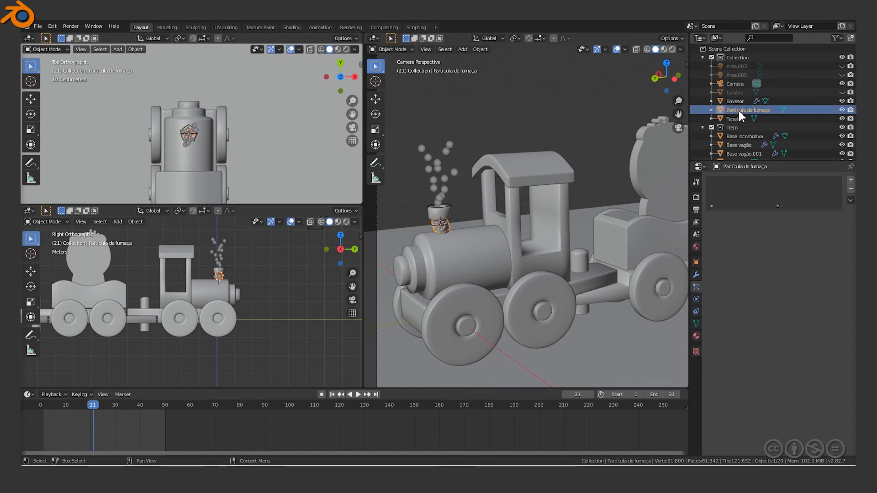
Exclude the Partícula de fumaça object from renders while keeping it displayed in the viewport.
click(850, 110)
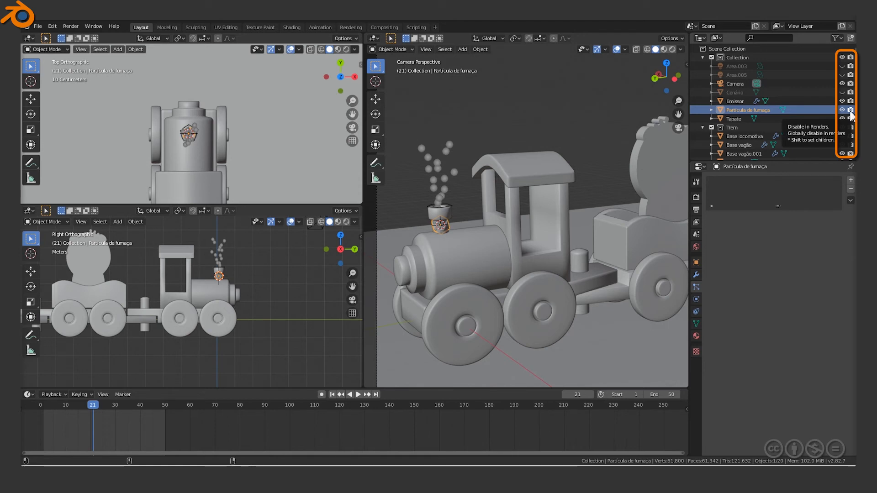
click(840, 38)
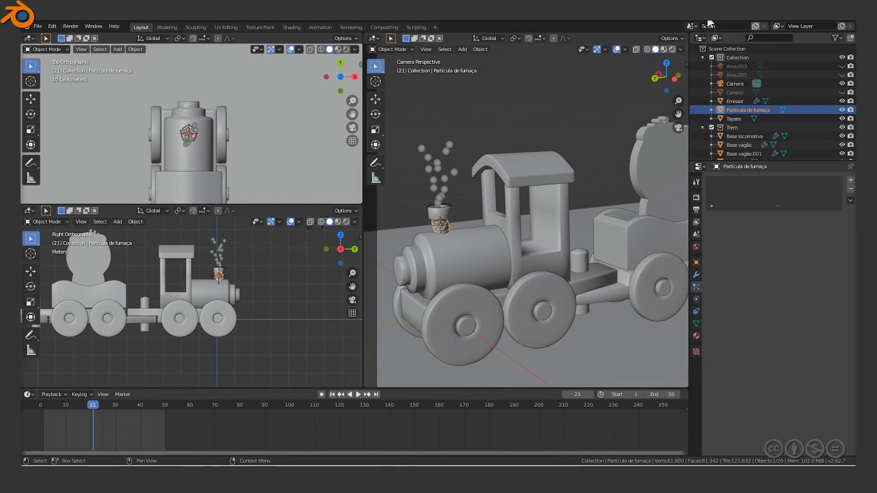
click(851, 110)
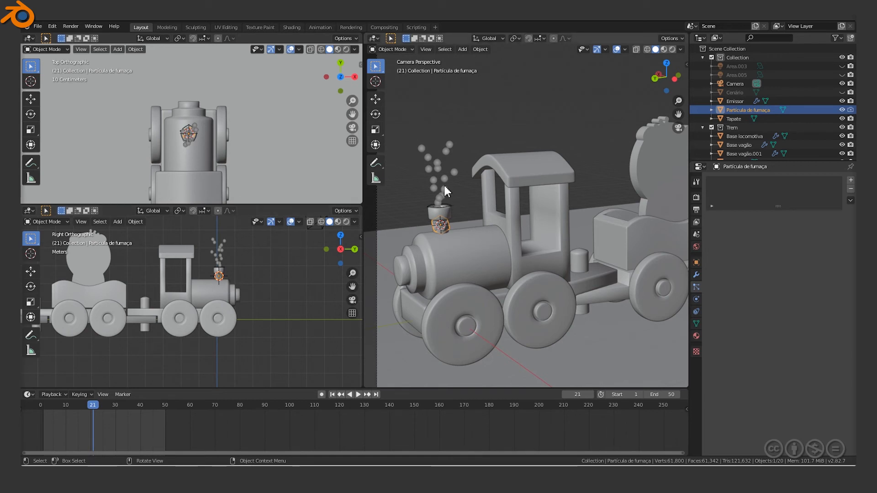
Give the smoke particle object a new material named "Fumaça" and set its specular value to 0.
click(695, 337)
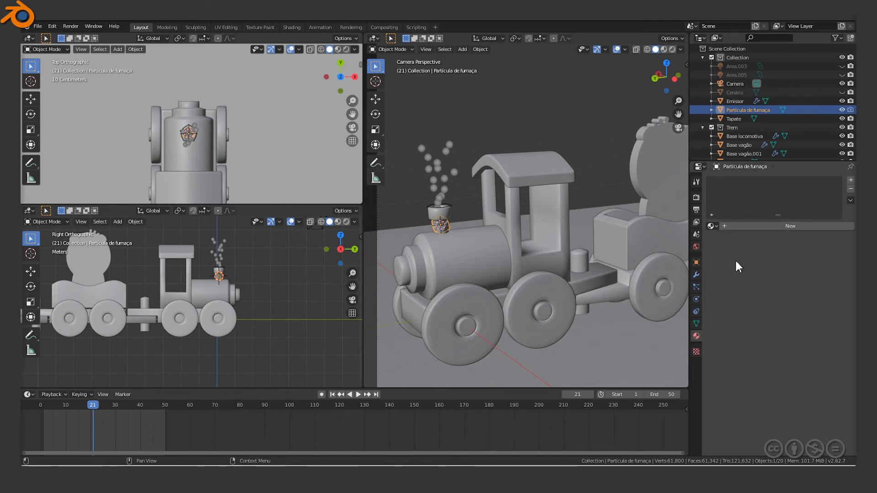
click(783, 226)
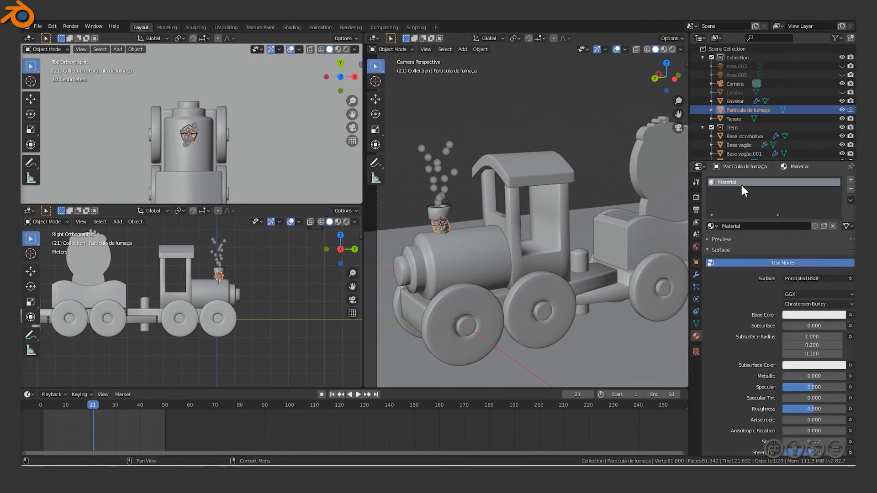
text(Fumala)
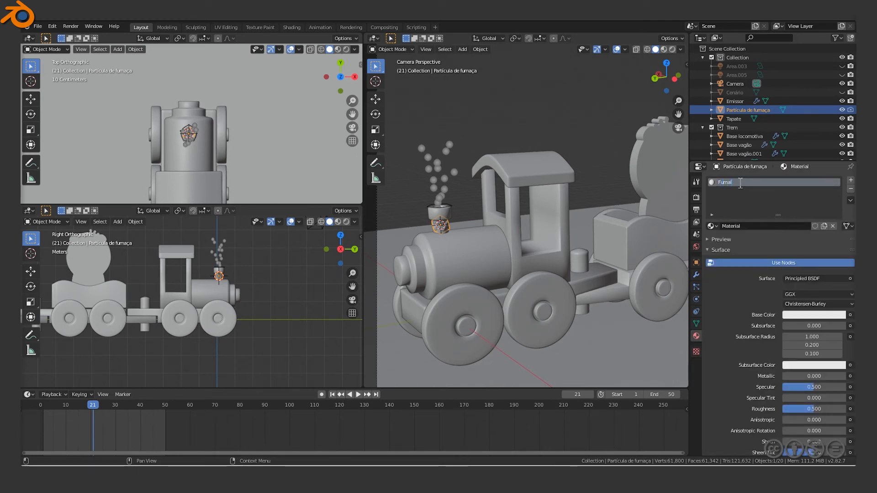
key(Return)
double_click(740, 184)
text(Fu)
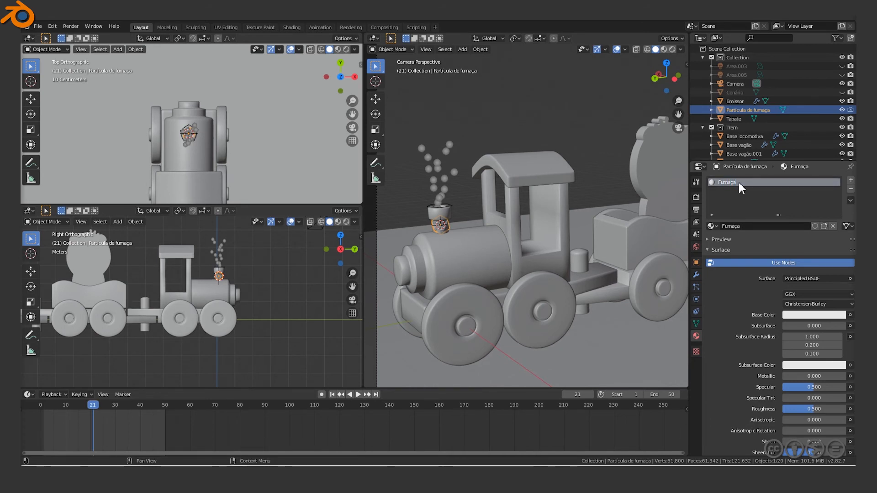
key(Return)
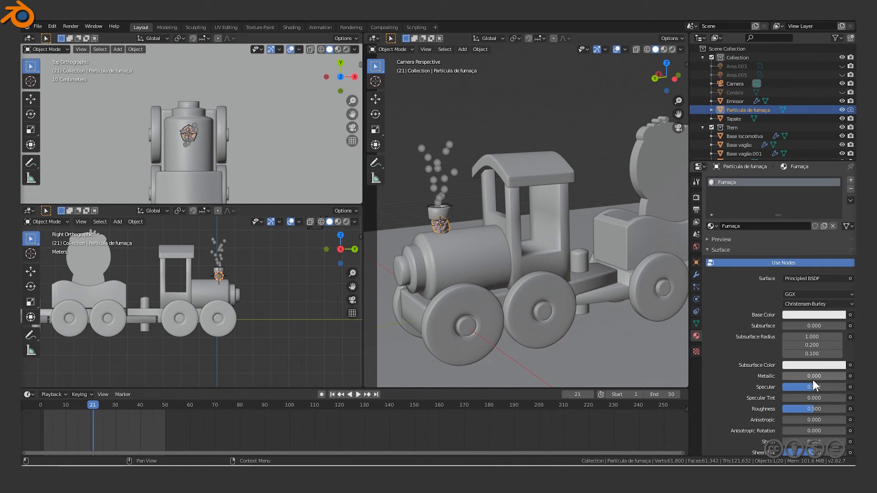
drag(811, 388, 778, 387)
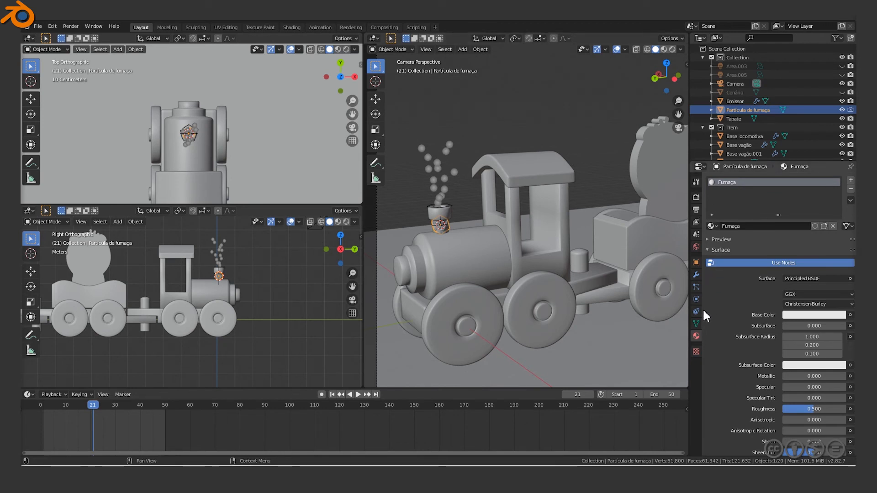
Select the Emissor object and set its particle system to render the particles as Object.
click(450, 207)
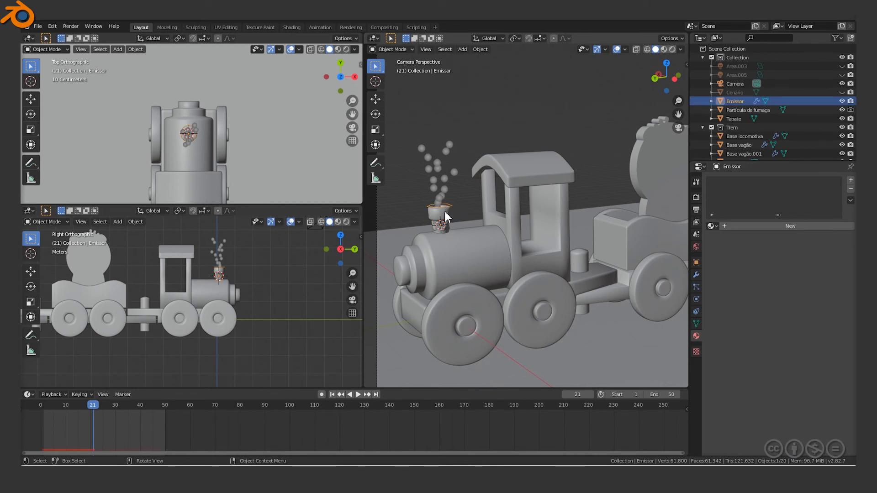
scroll(439, 212, up, 2)
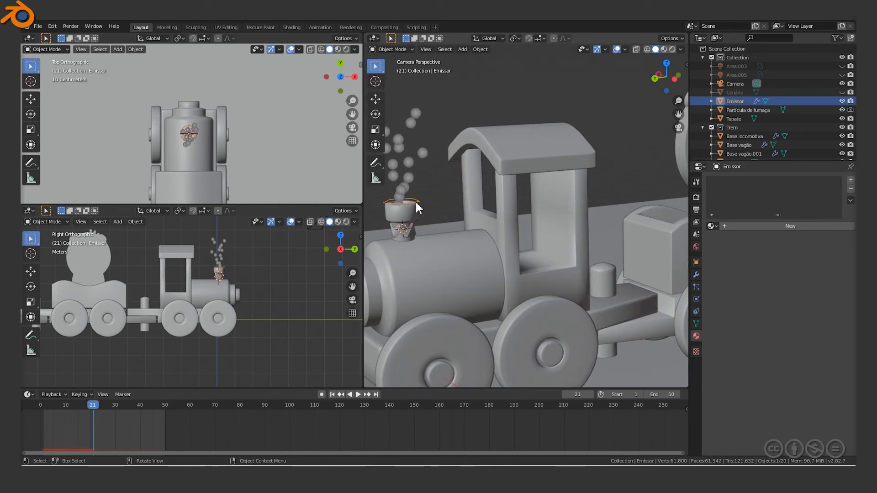
click(696, 274)
click(696, 288)
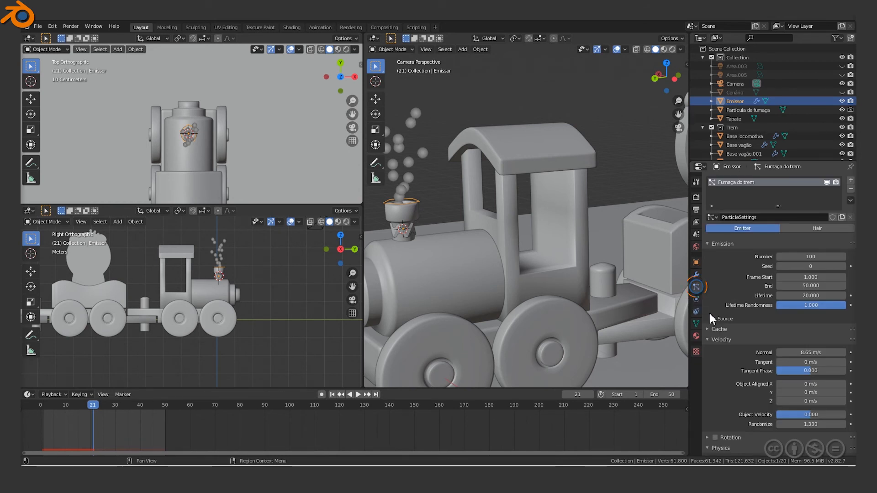
scroll(722, 355, down, 10)
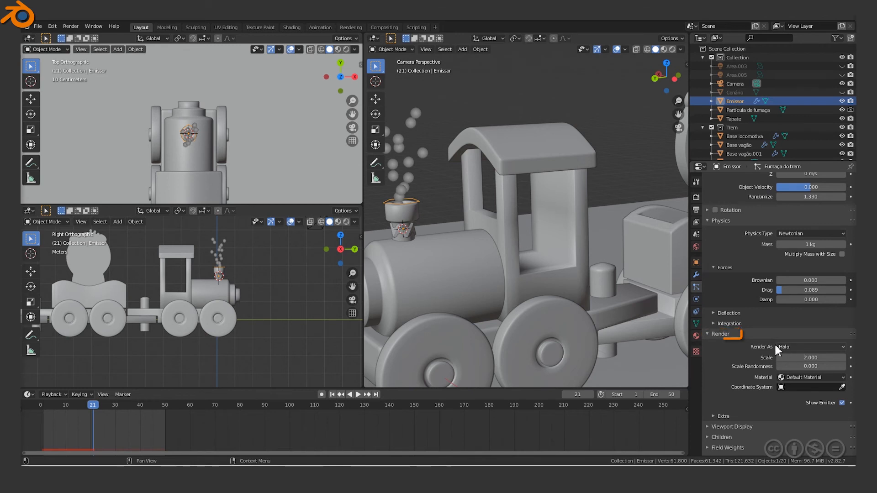
click(796, 346)
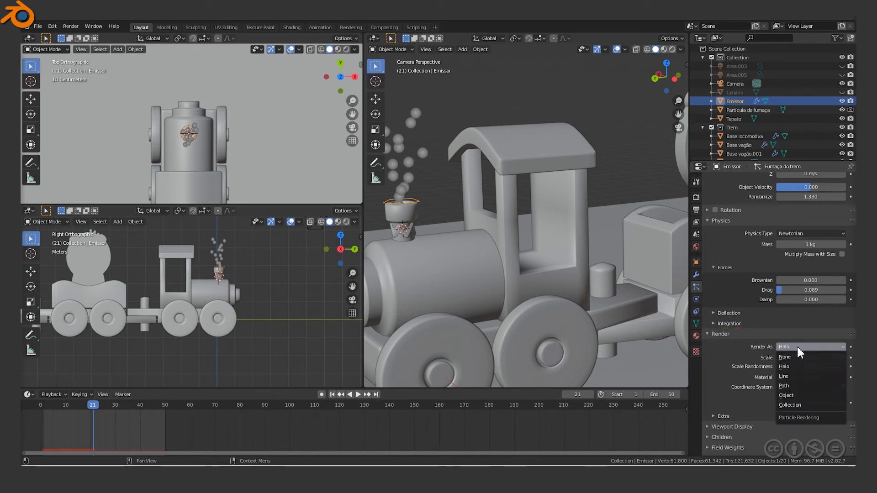
click(795, 396)
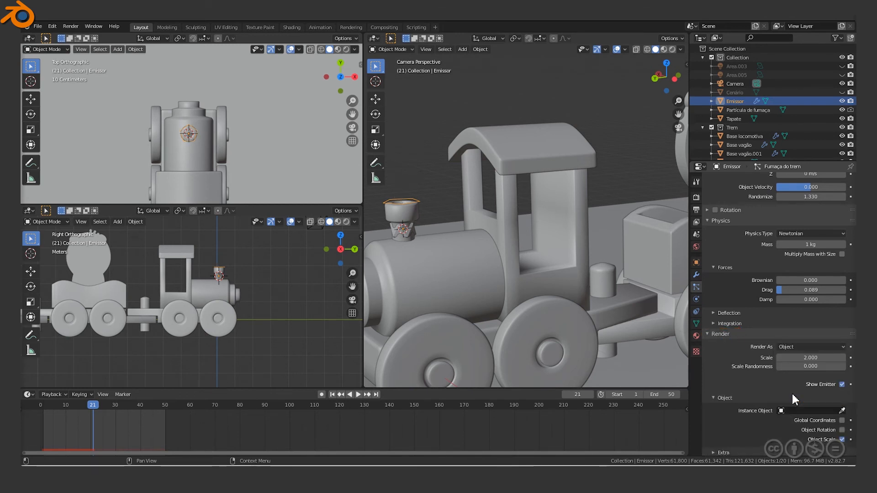
Assign Partícula de fumaça as the instance object for the emitter's particles.
scroll(740, 391, down, 3)
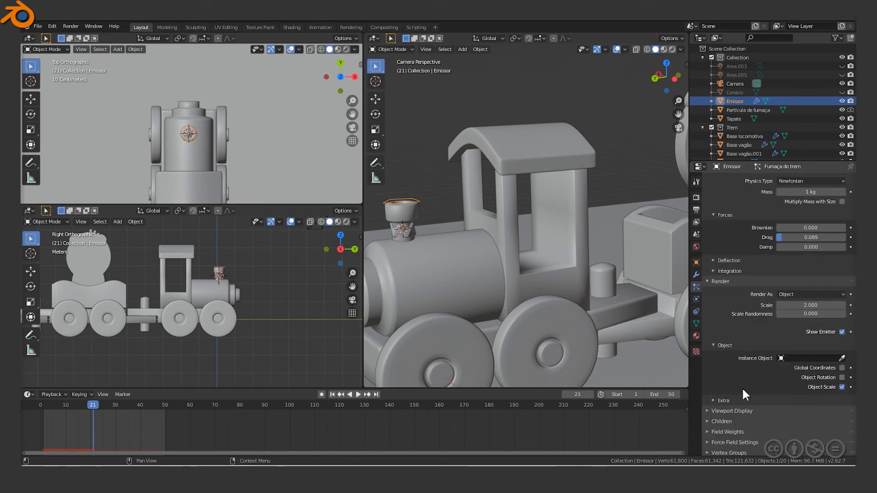
click(803, 355)
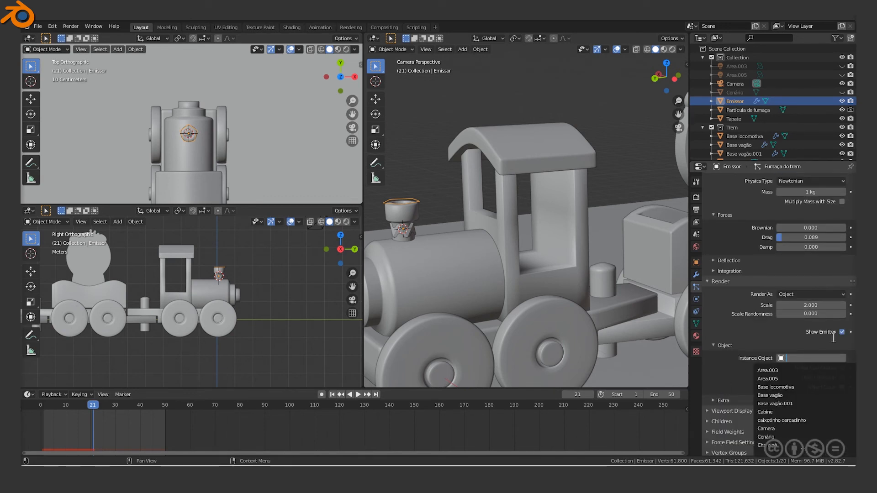
text(part)
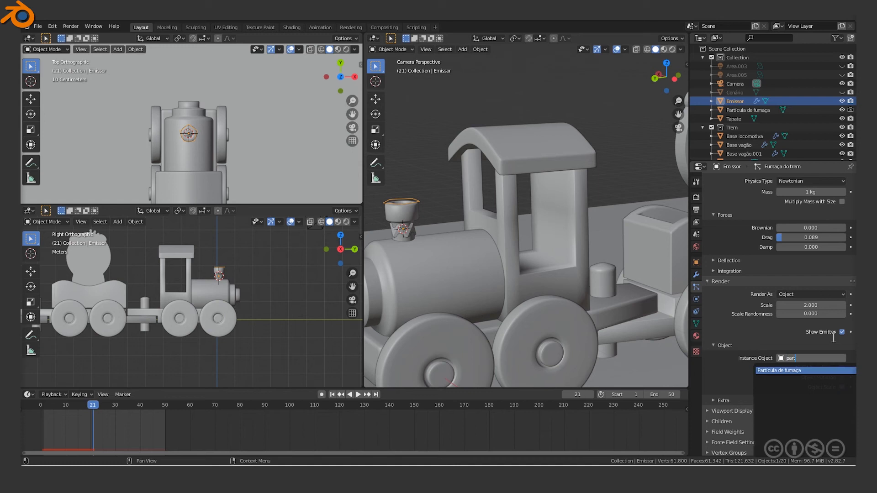
click(796, 369)
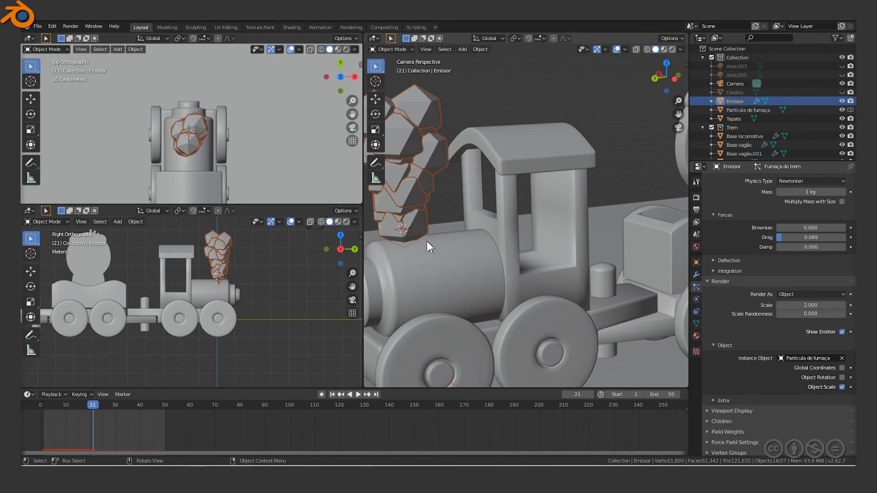
With the animation playing, set the particles' render scale to 0.750 and collapse the Render, Physics and Velocity settings.
key(space)
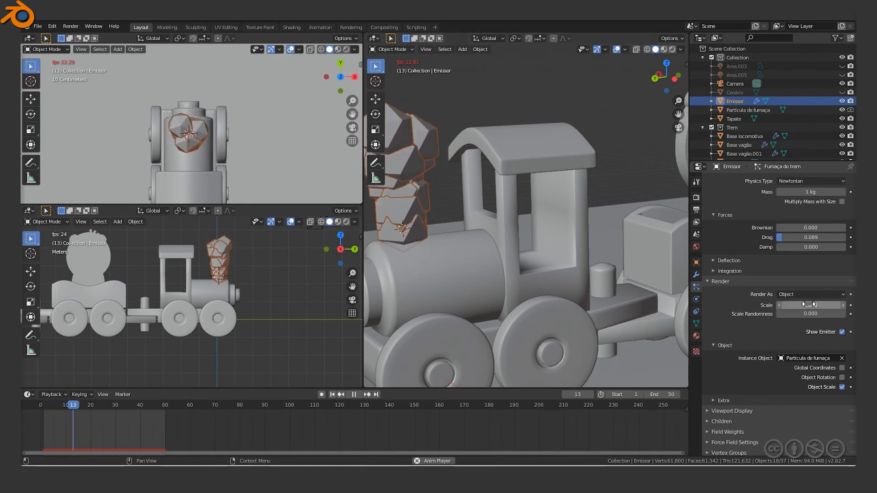
drag(815, 306, 774, 307)
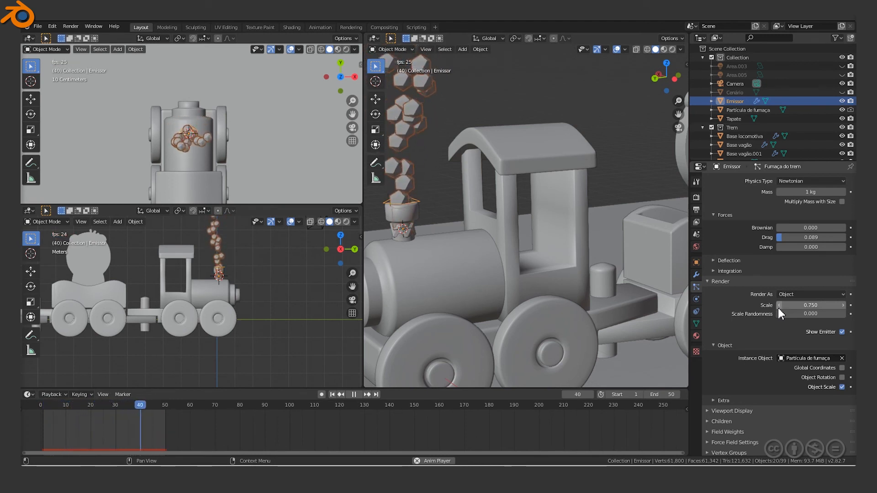
click(707, 281)
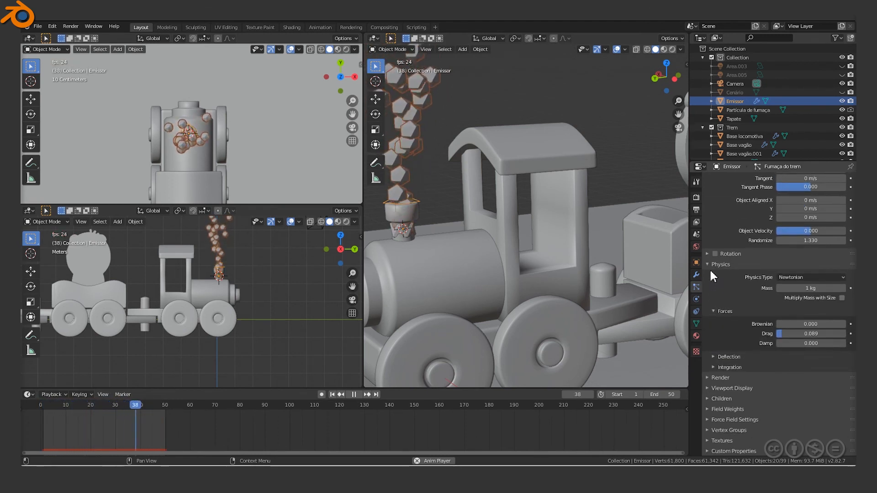
click(709, 267)
click(708, 259)
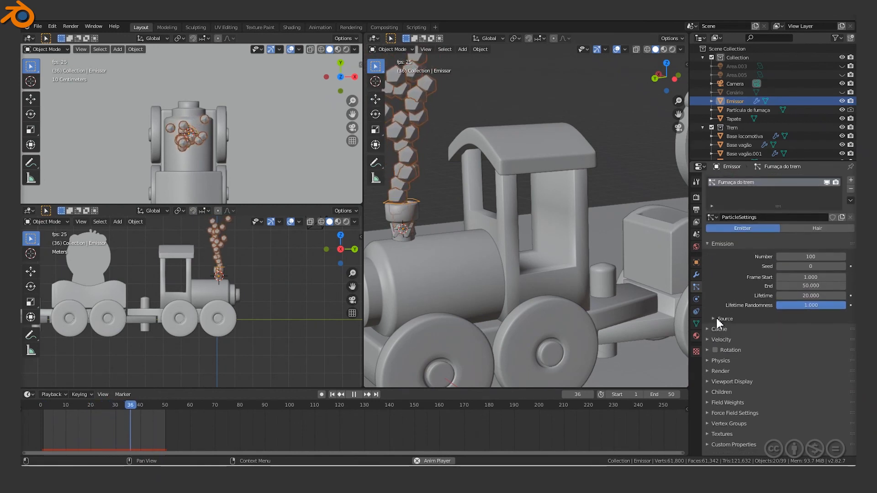
Show the emitter's particle Cache settings, then stop the playback and rewind the timeline to frame 0.
click(709, 329)
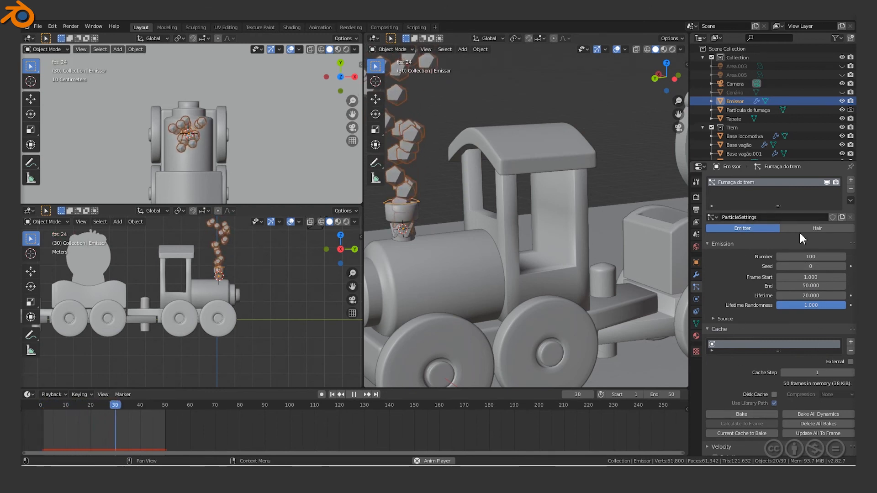
key(space)
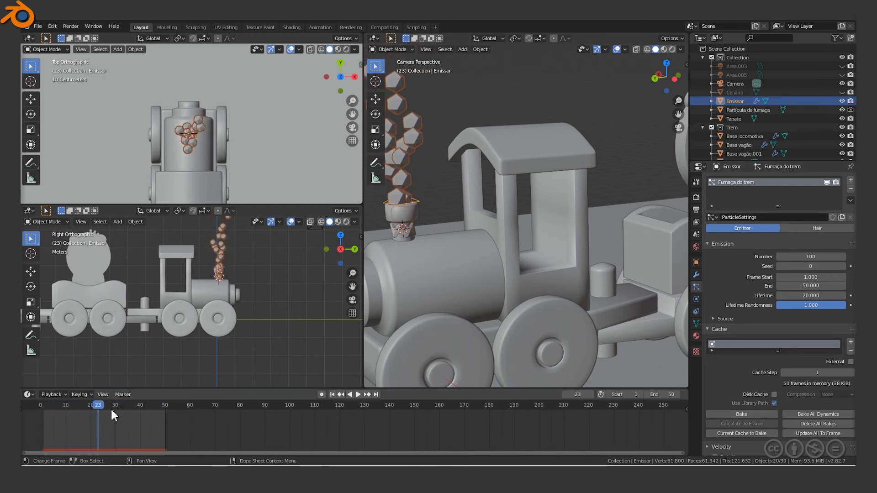
drag(98, 405, 20, 407)
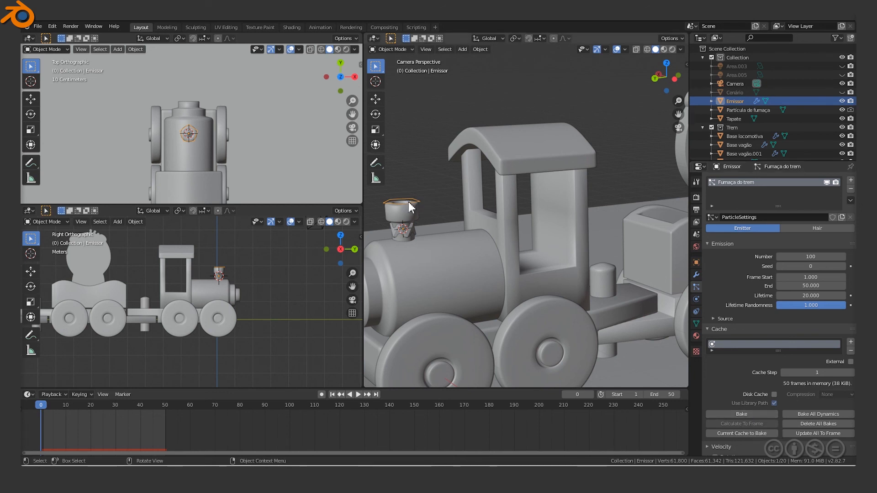
Raise the Partícula de fumaça mesh about 0.44 m along Z in Edit Mode and check the smoke by playing the animation.
click(740, 111)
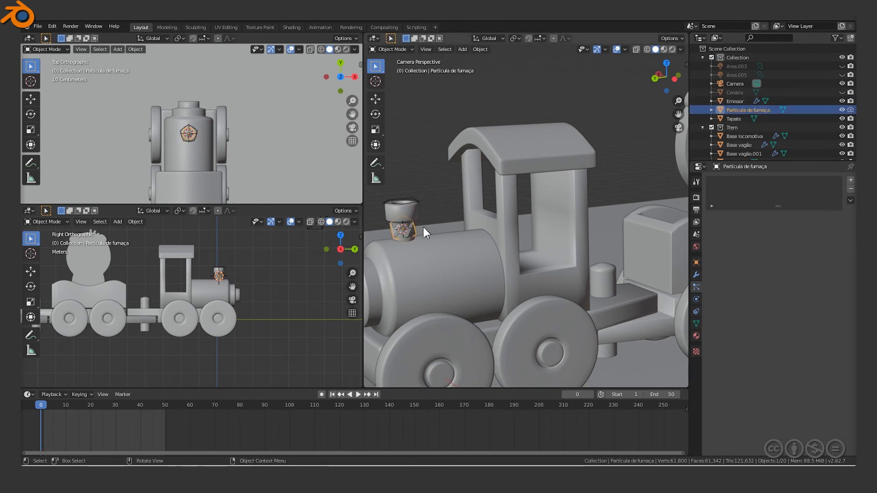
key(Tab)
key(g)
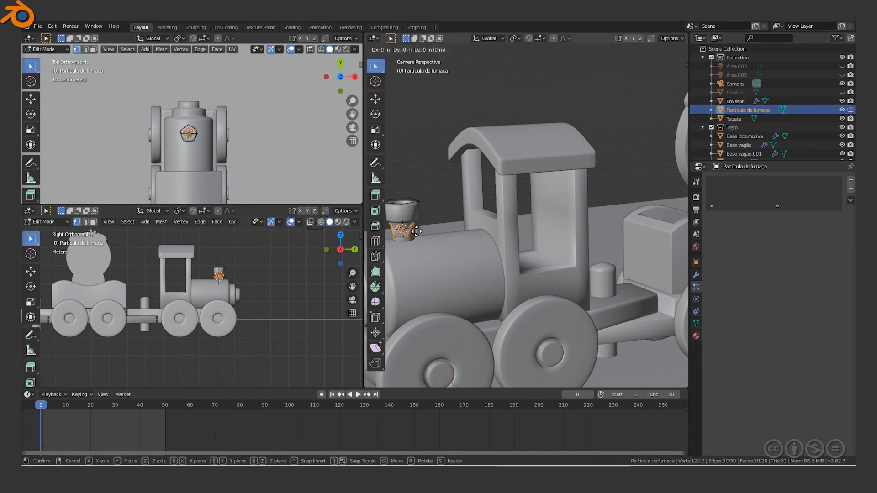
key(z)
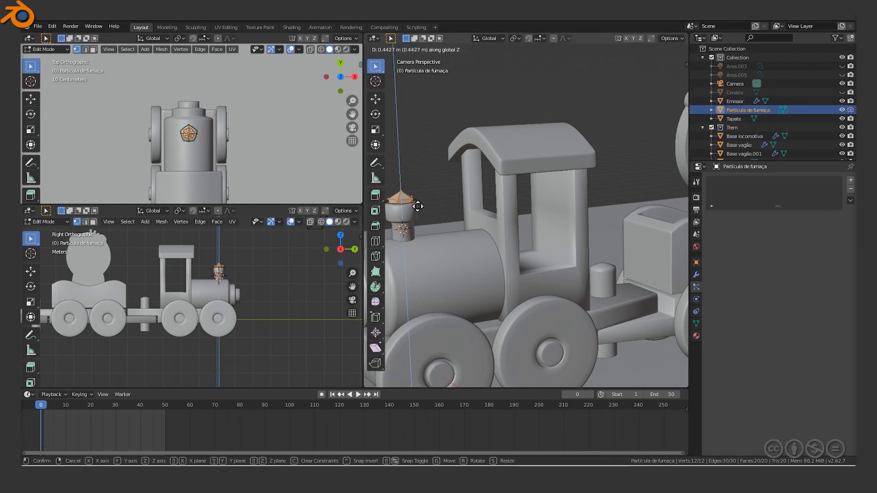
click(424, 208)
key(Tab)
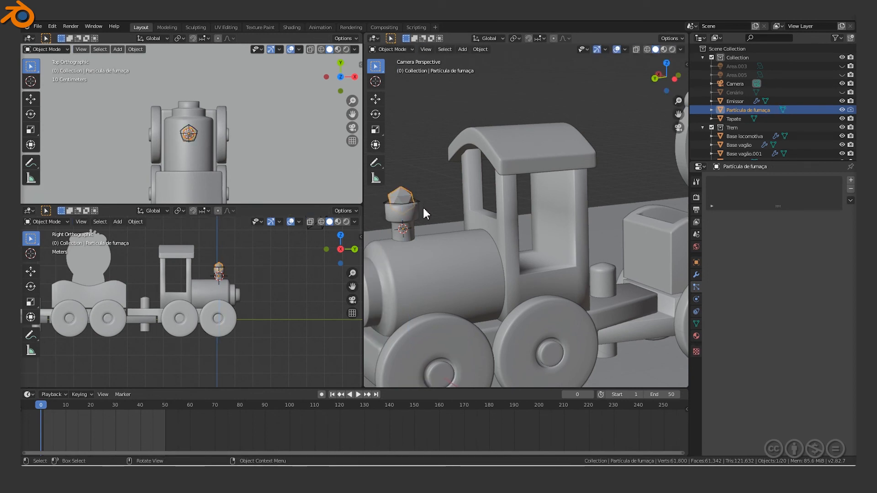
key(space)
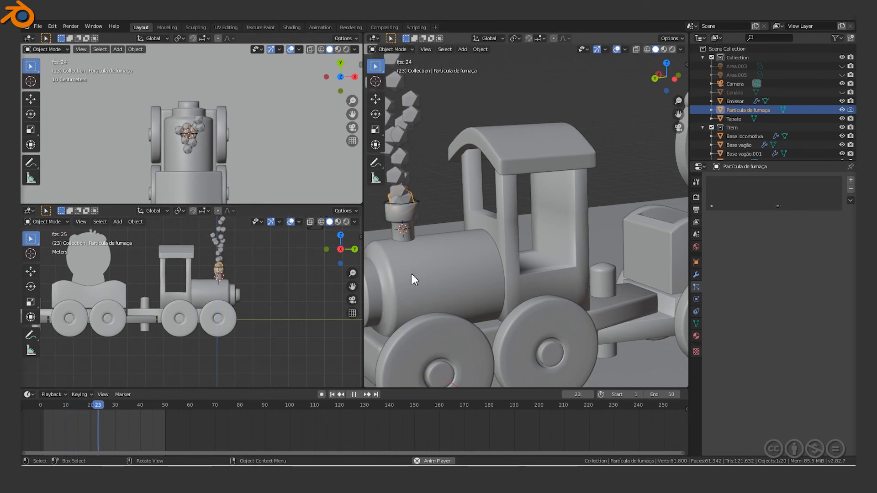
key(Tab)
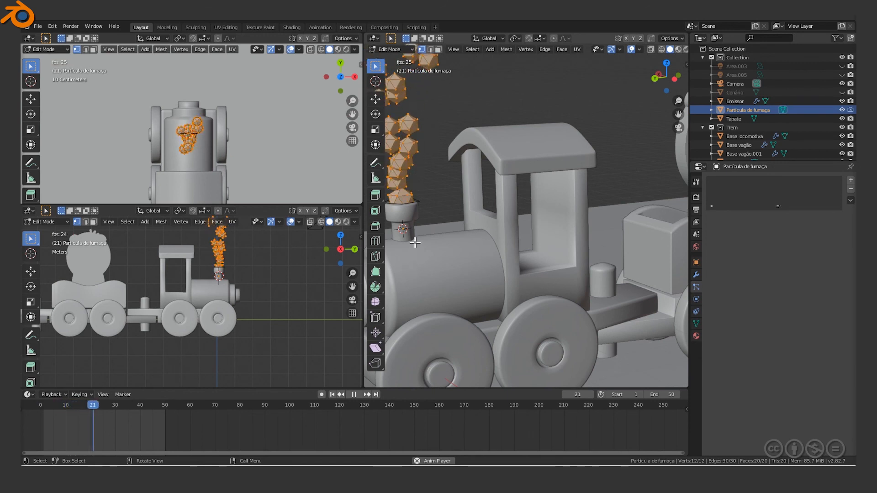
key(Tab)
key(Escape)
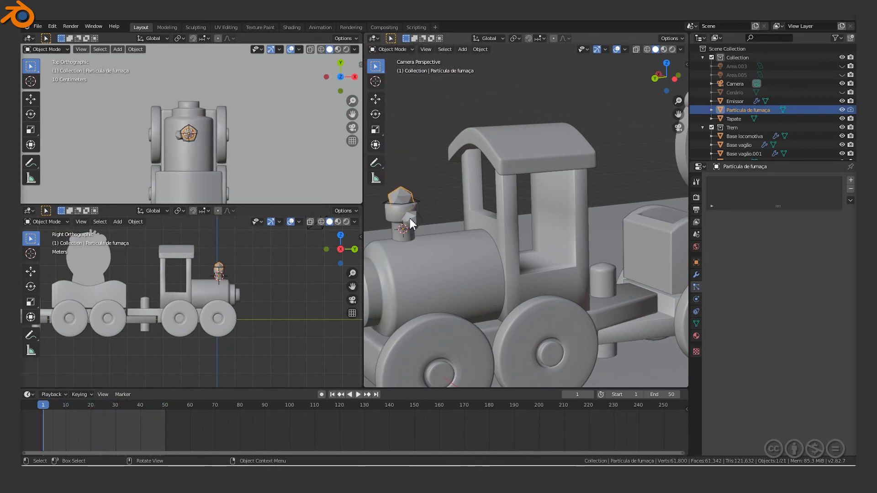
Lower the smoke particle's mesh about 0.27 m along Z in Edit Mode and check the smoke by playing the animation.
key(Tab)
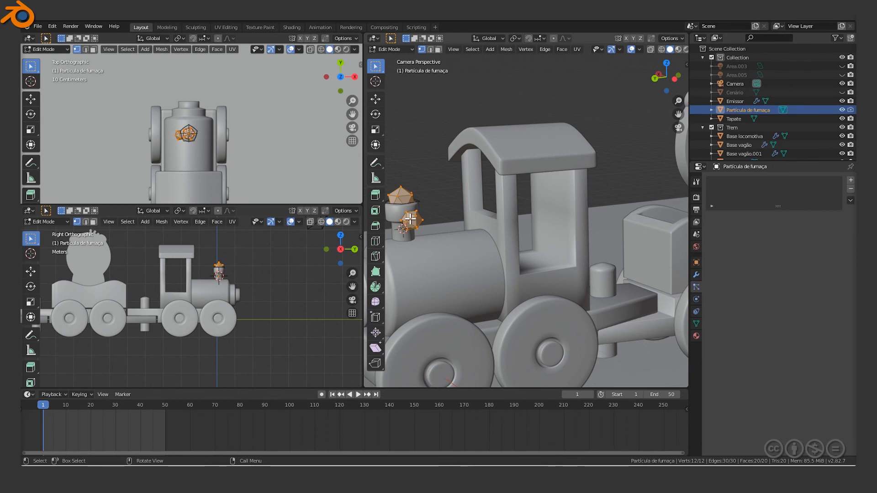
key(g)
key(z)
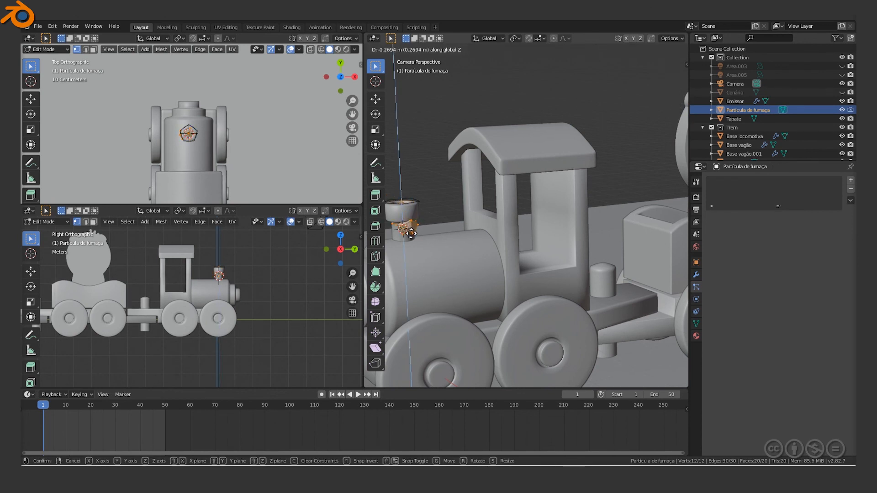
click(410, 234)
key(Tab)
key(space)
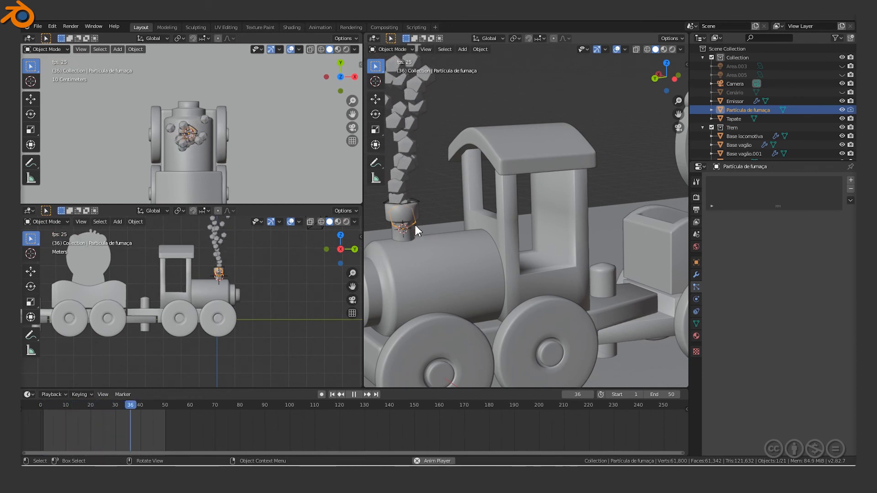
key(space)
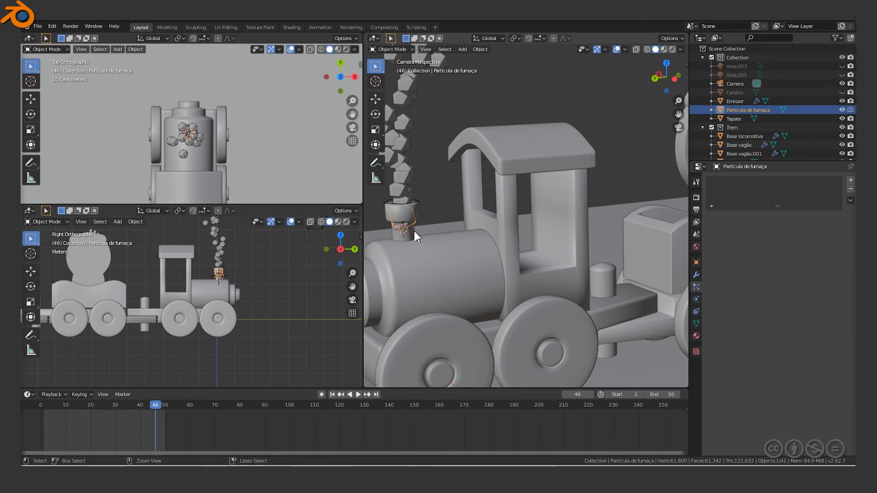
key(ctrl+space)
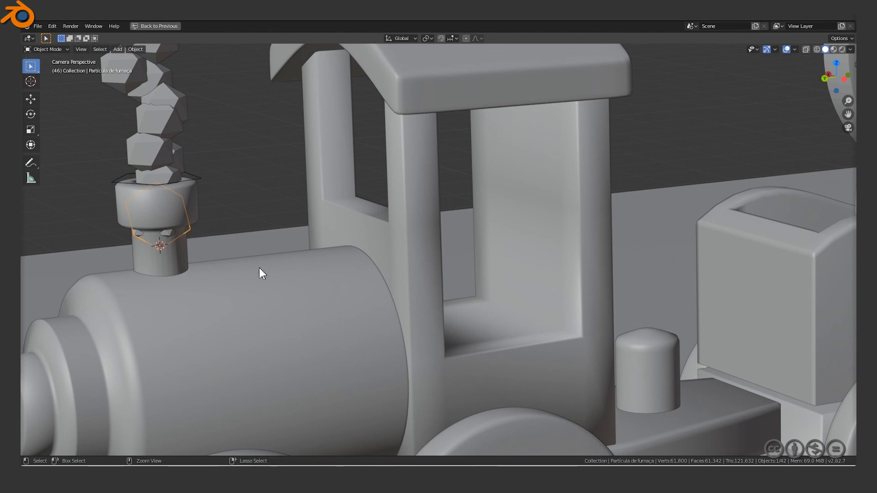
key(ctrl+space)
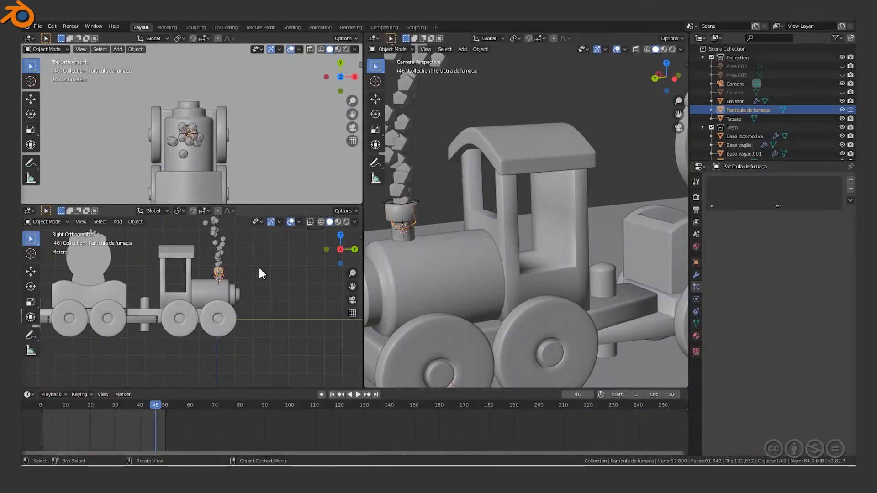
Select the Emissor object, bake its particle cache, and review the particle system's Render settings.
click(415, 203)
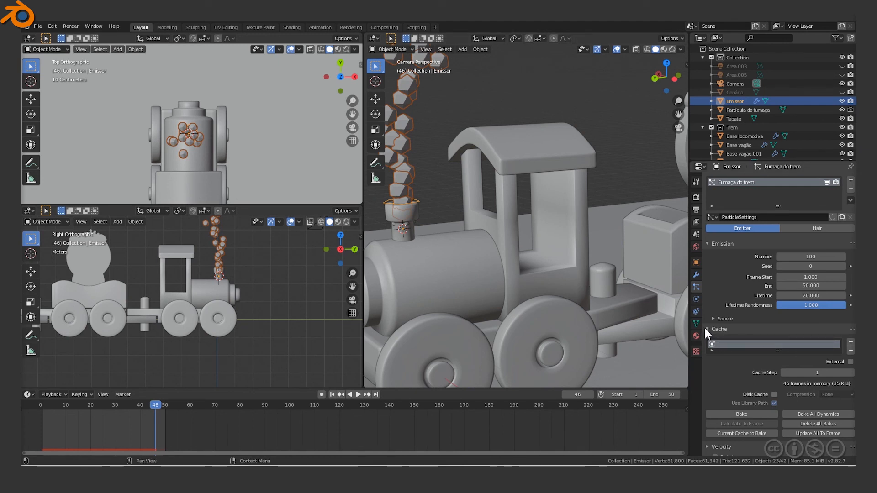
click(747, 414)
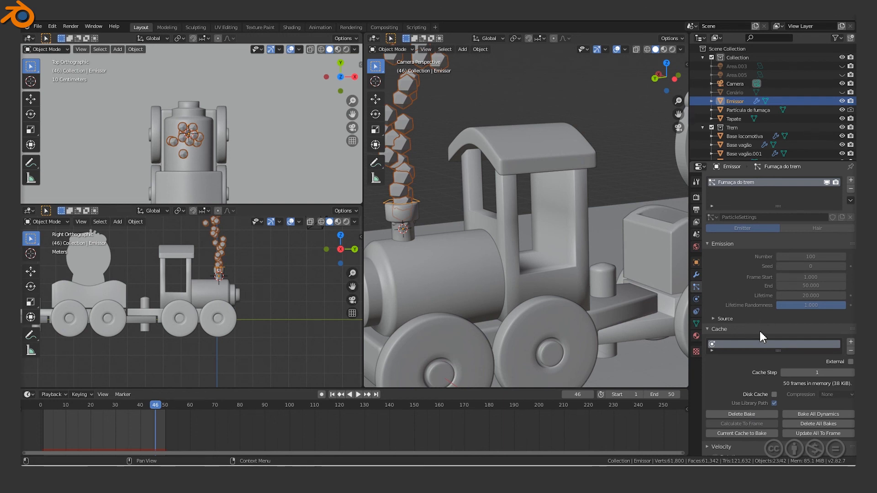
scroll(759, 331, down, 5)
click(712, 377)
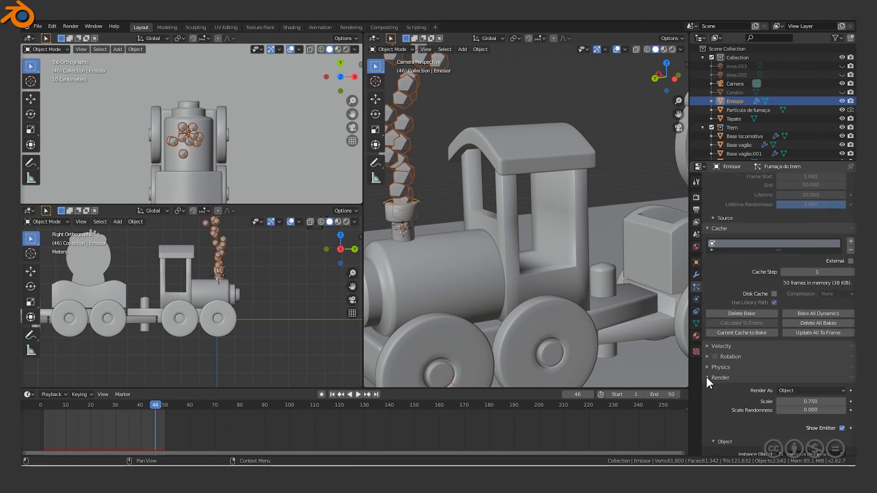
scroll(799, 441, down, 3)
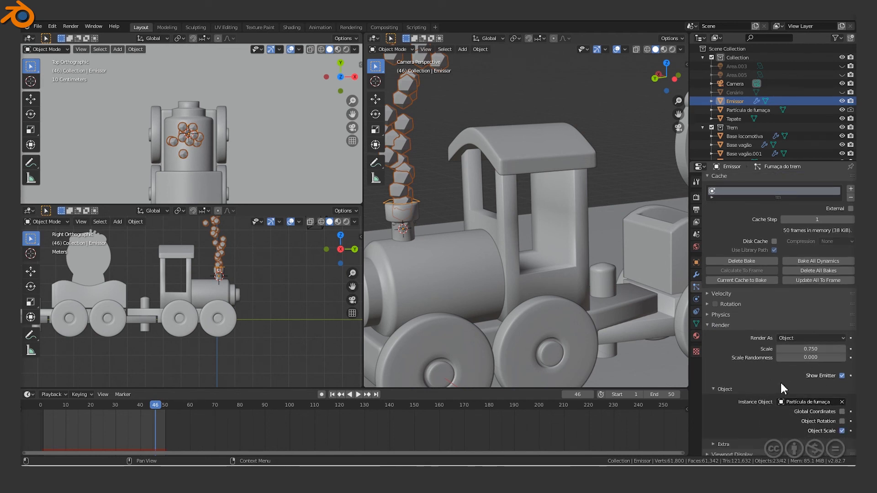
scroll(780, 383, up, 8)
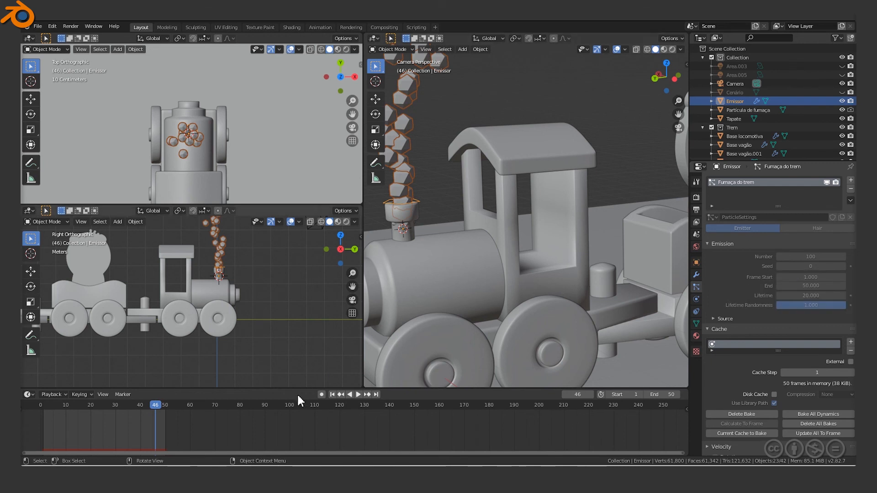
Play back the baked smoke animation and return the timeline to frame 0.
key(space)
key(space)
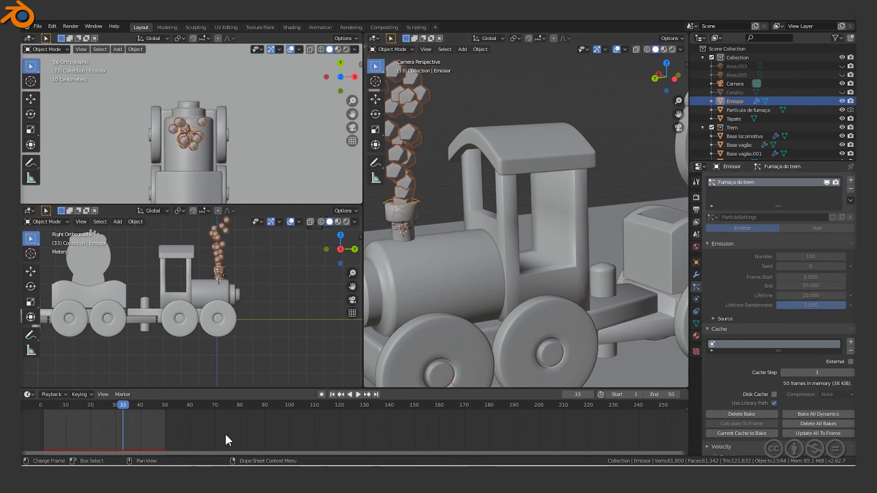
key(space)
click(29, 404)
key(space)
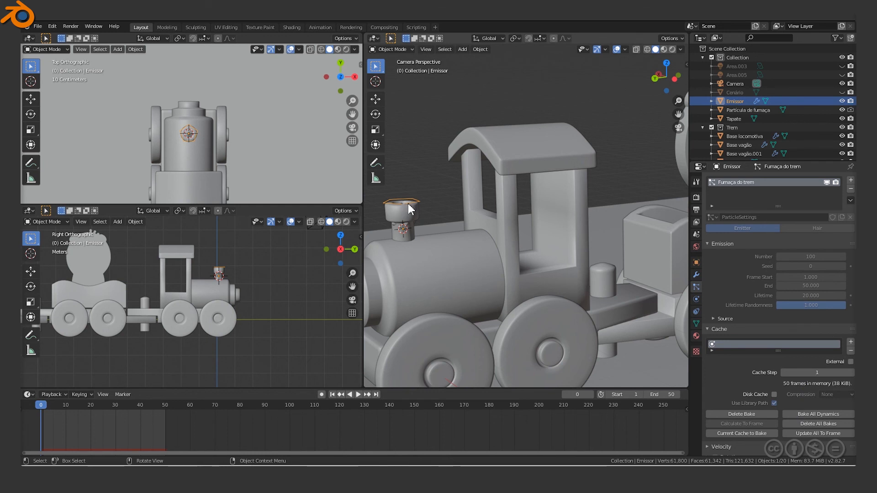
Delete the bake of the emitter's particle cache.
click(739, 412)
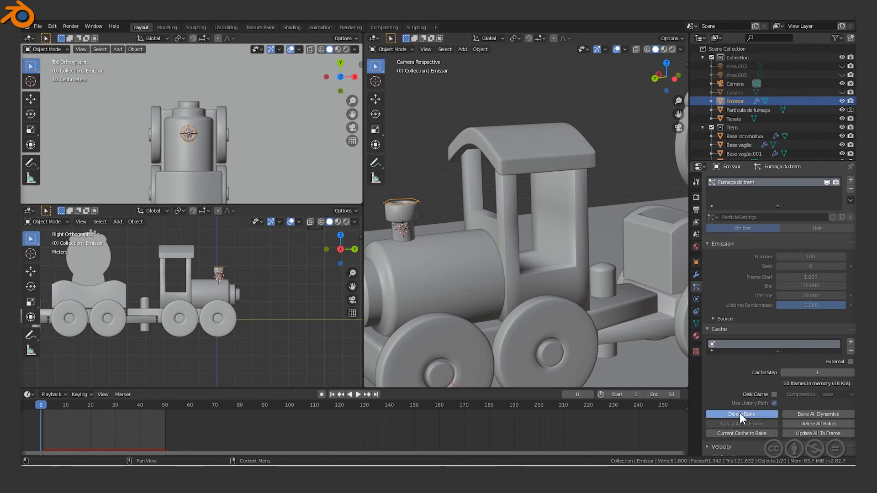